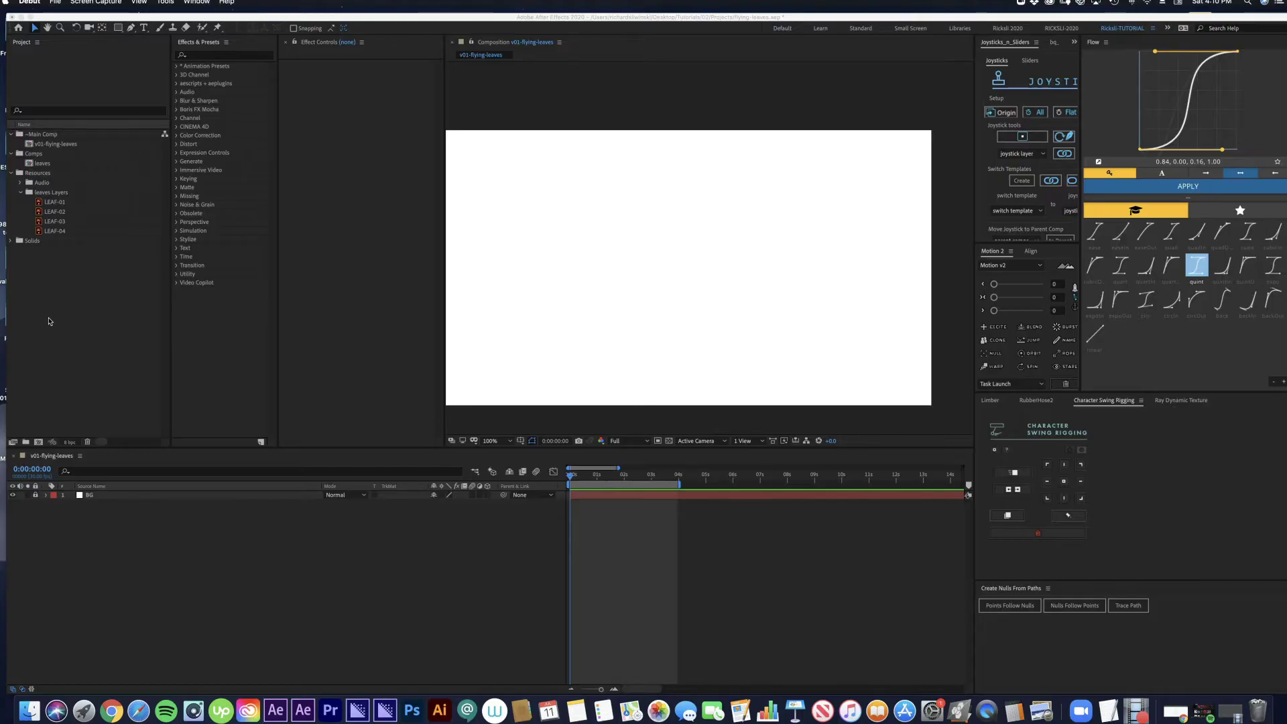
Step: Preview the LEAF-01 to LEAF-04 leaf images in the Project panel
left_click(61, 210)
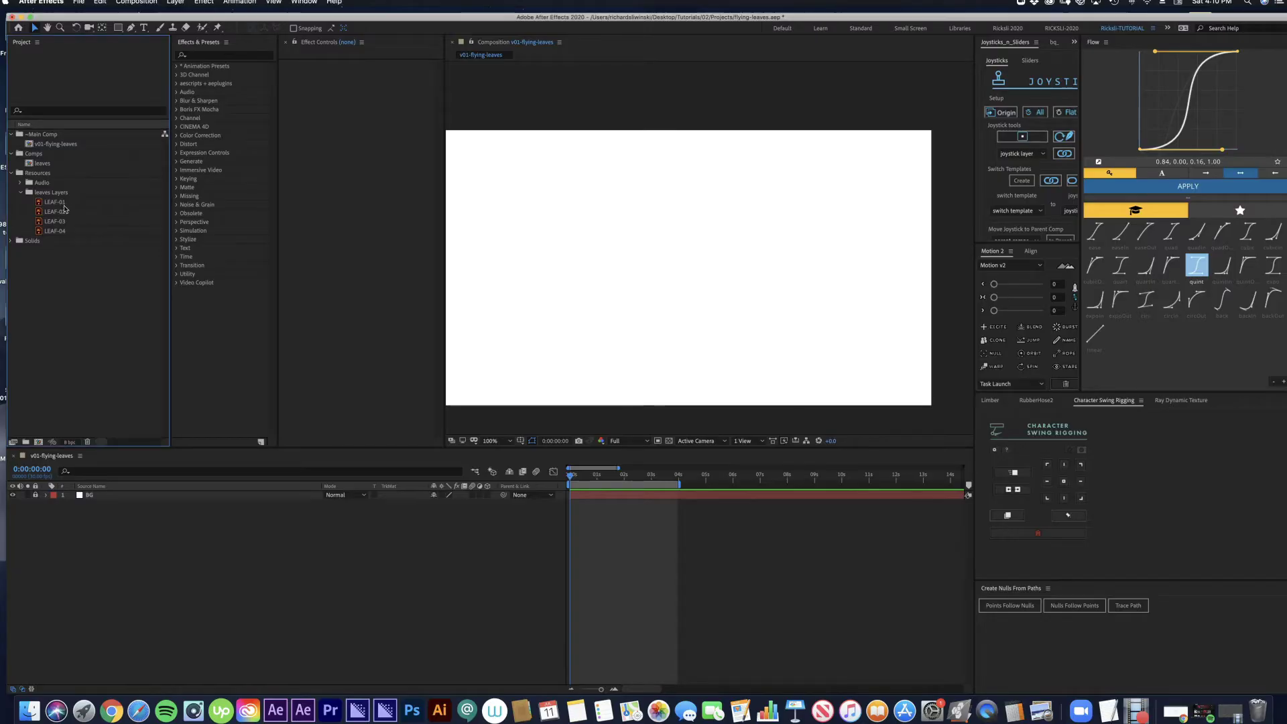
left_click(61, 211)
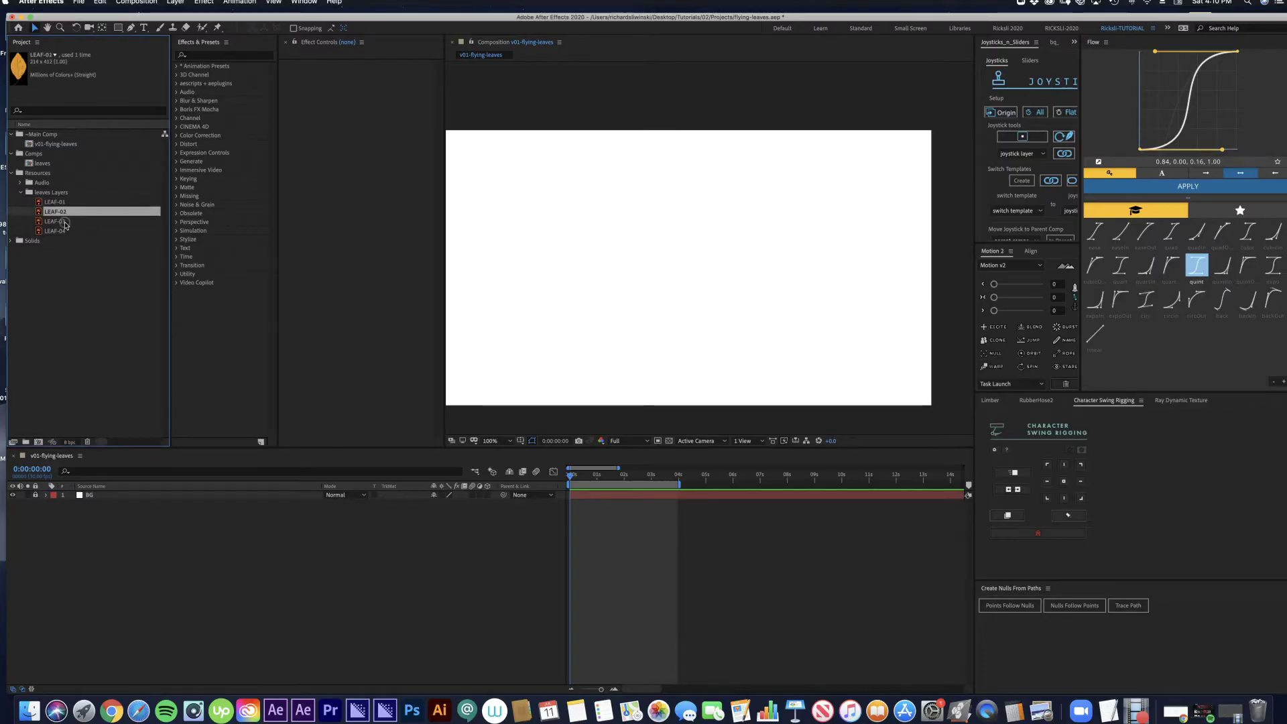
left_click(63, 221)
left_click(63, 231)
left_click(67, 202)
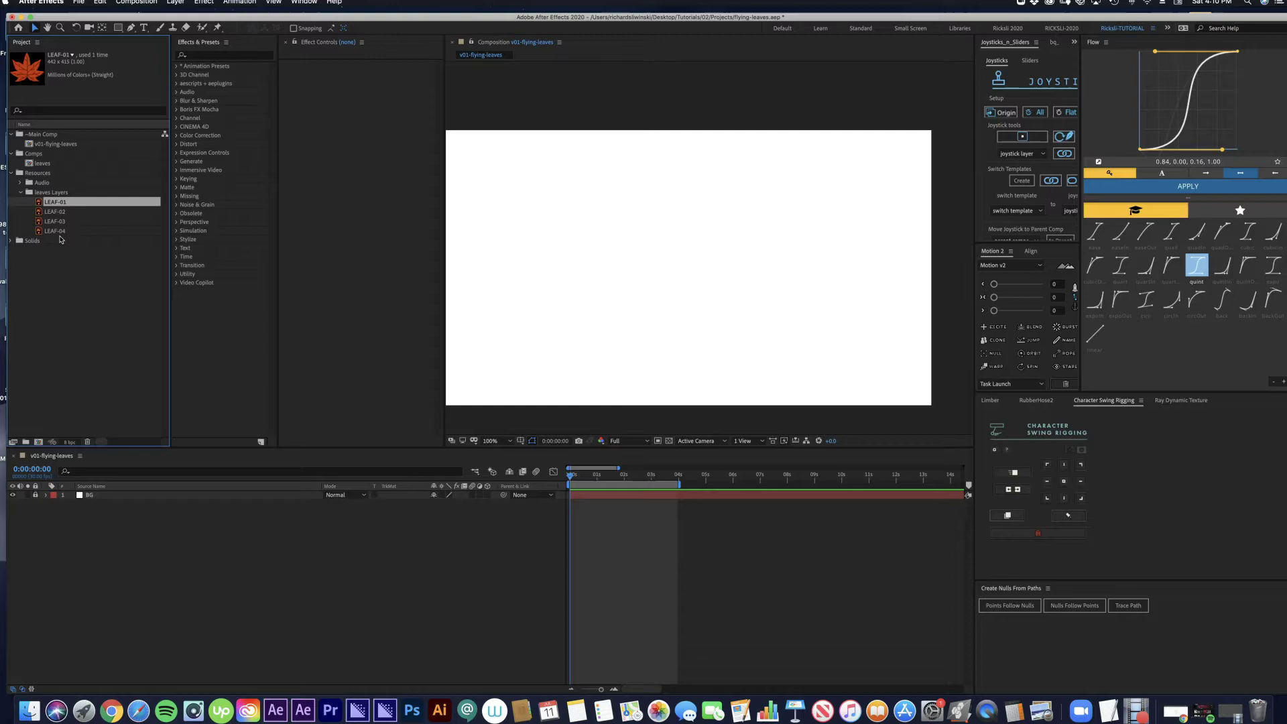
Step: Create a new composition named Leaf-01 and file it into the Comps folder
left_click(77, 302)
left_click(137, 3)
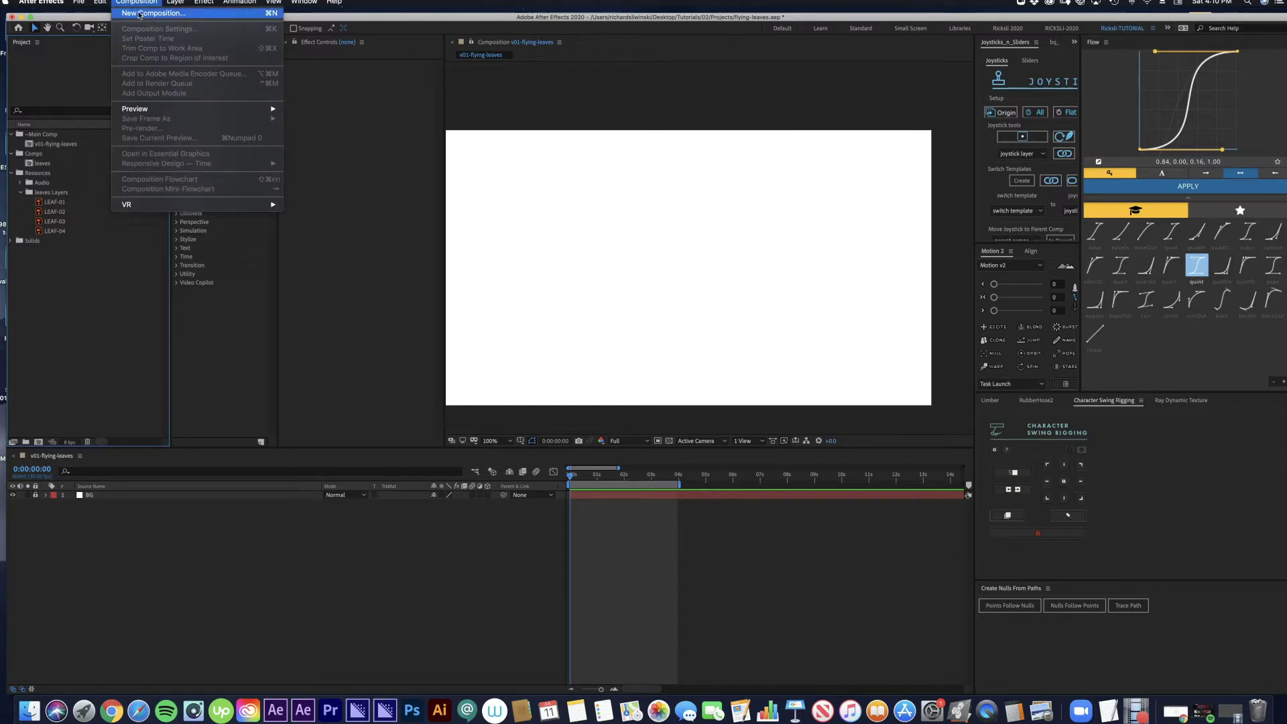
left_click(140, 14)
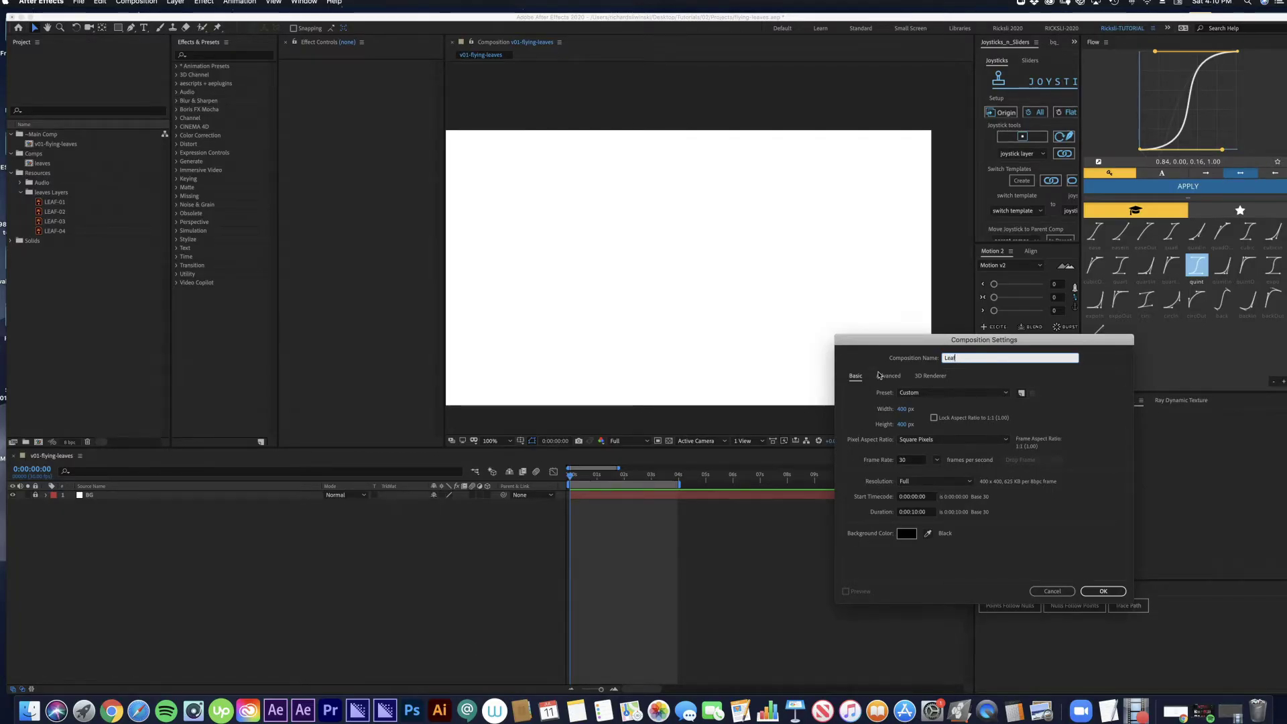
type("-01")
key("Return")
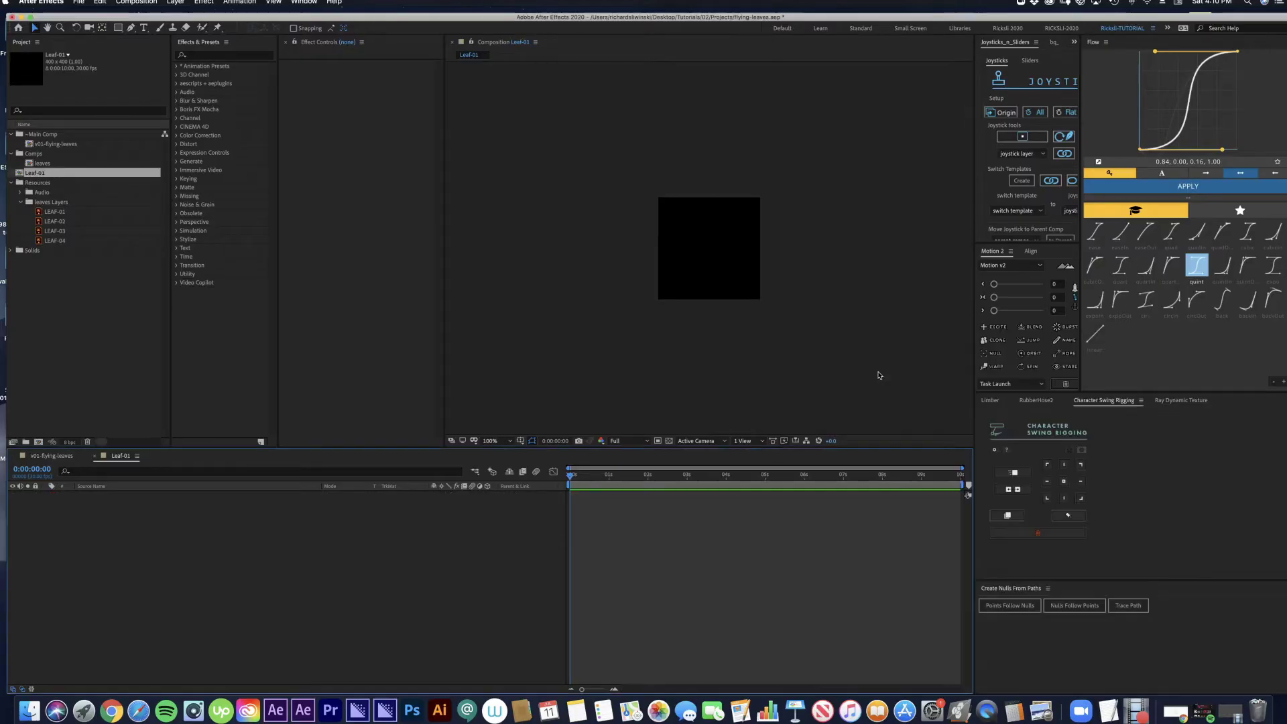
left_click_drag(12, 167, 33, 154)
Step: Place the LEAF-01 image in the Leaf-01 comp and scale it to 71%
left_click_drag(59, 212, 211, 497)
key("period")
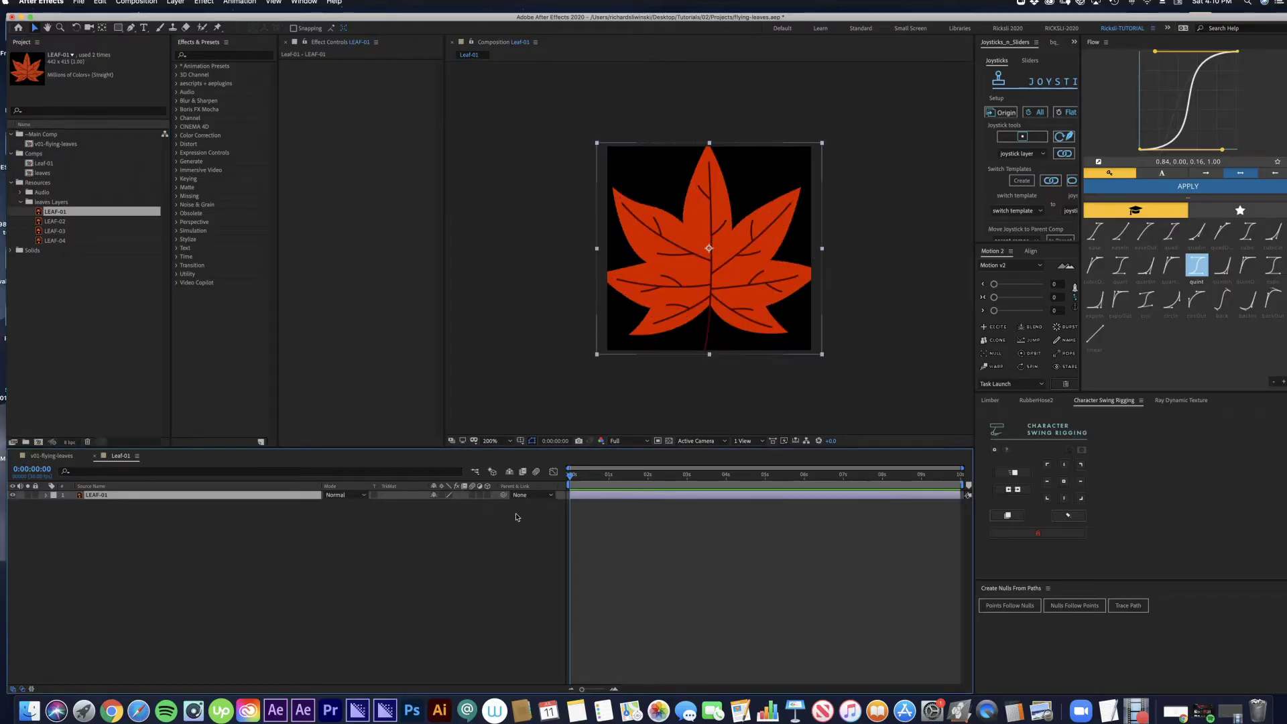
key("s")
mouse_move(452, 504)
left_mouse_down()
mouse_move(434, 504)
mouse_move(471, 518)
left_mouse_up()
Step: Rotate the leaf 39°, make it a 3D layer and tilt it around X
key("shift+r")
key("F2")
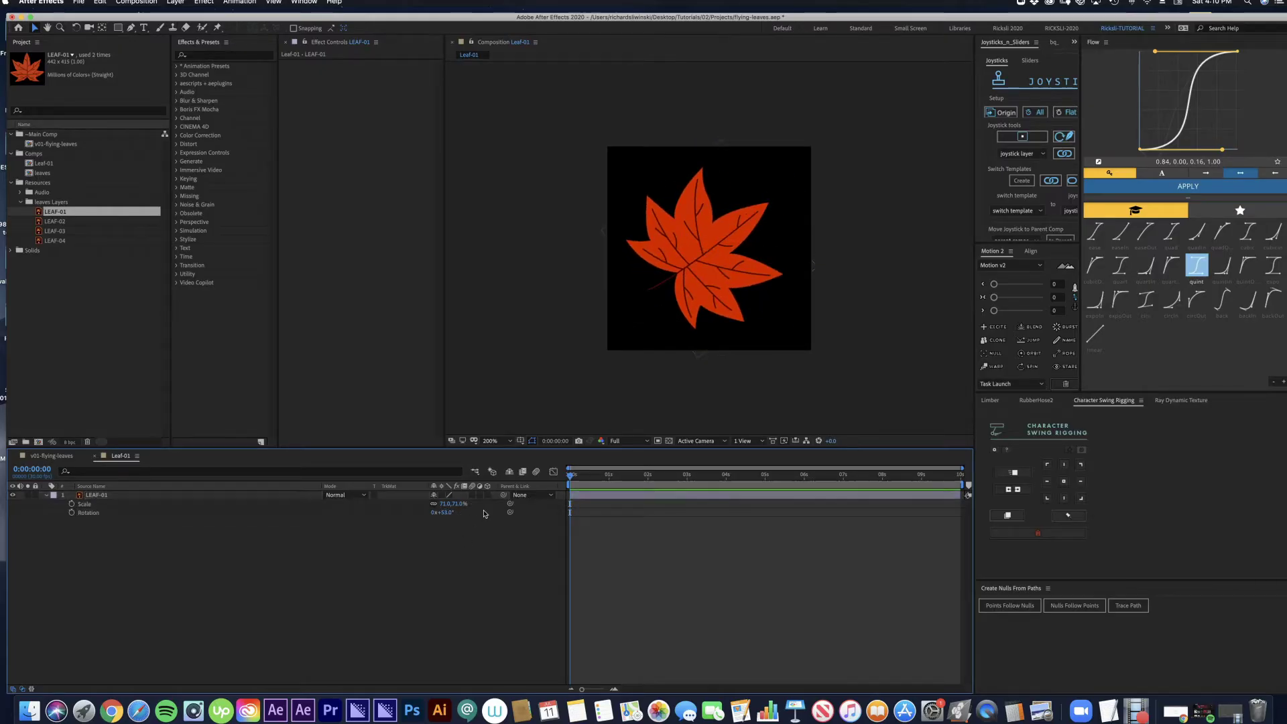
left_click(488, 496)
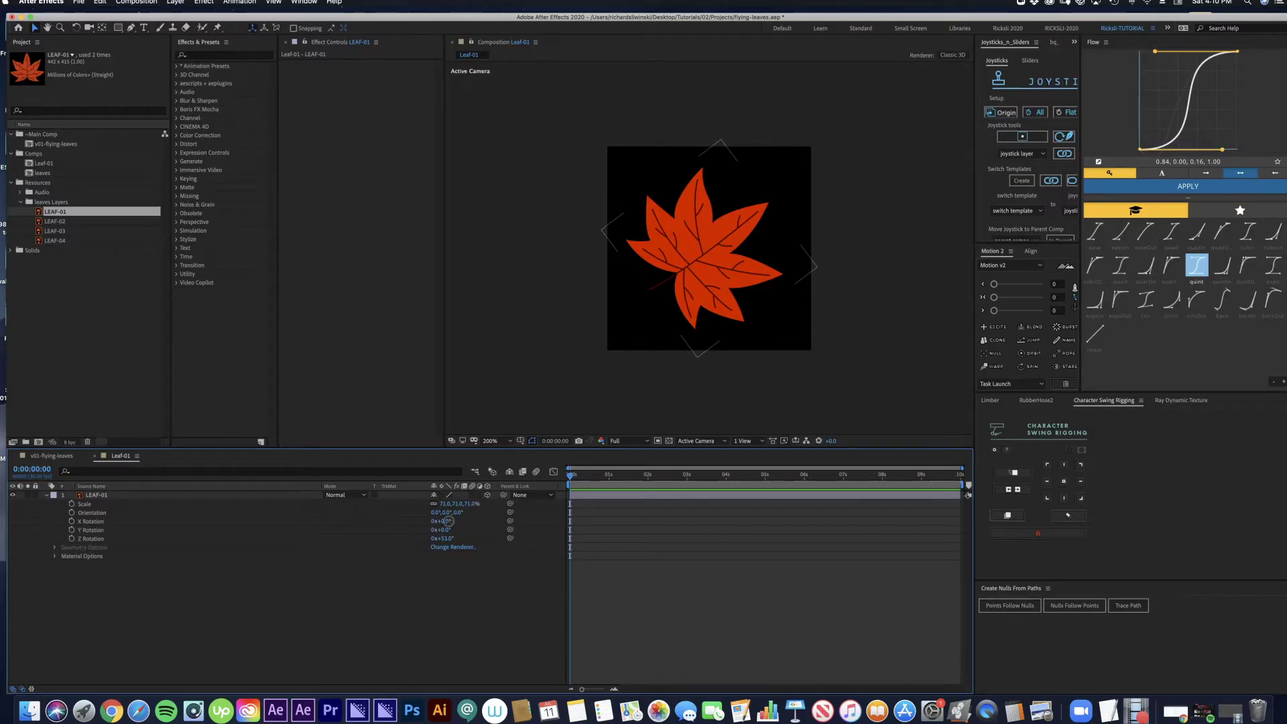
left_click_drag(448, 521, 453, 530)
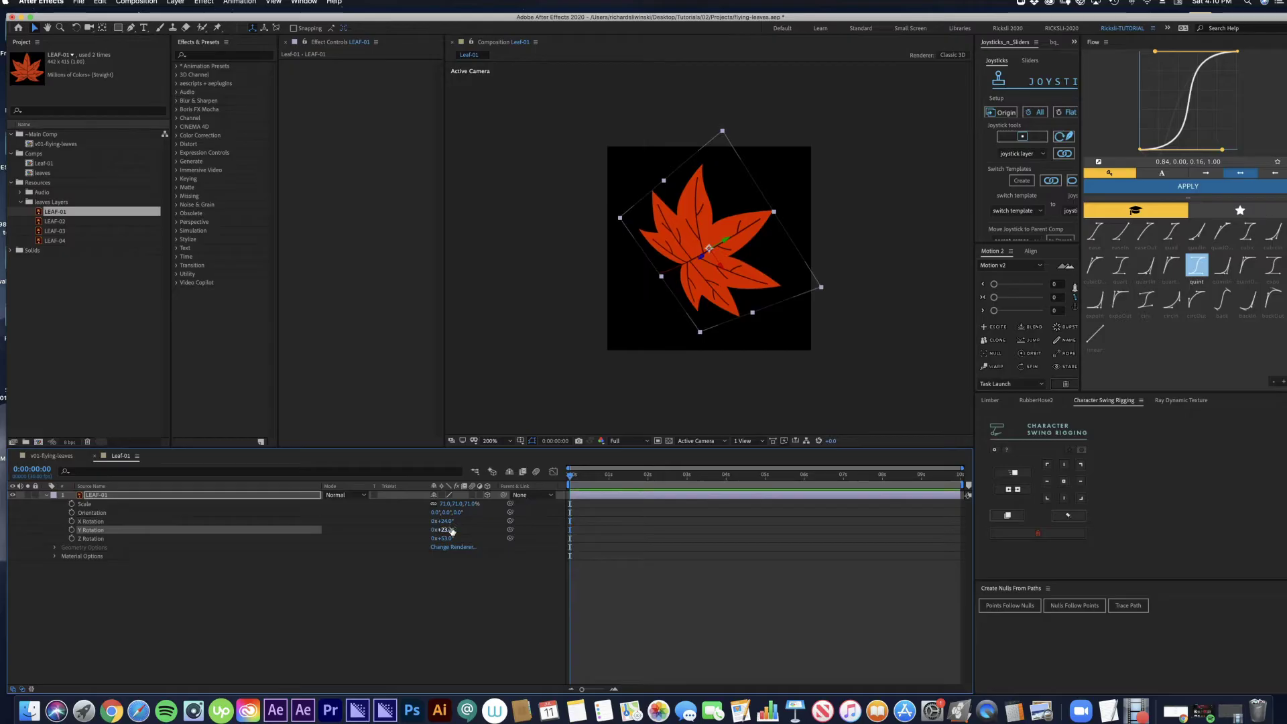
Step: Add the Leaf-01 comp to v01-flying-leaves and move it to the left edge
left_click(52, 456)
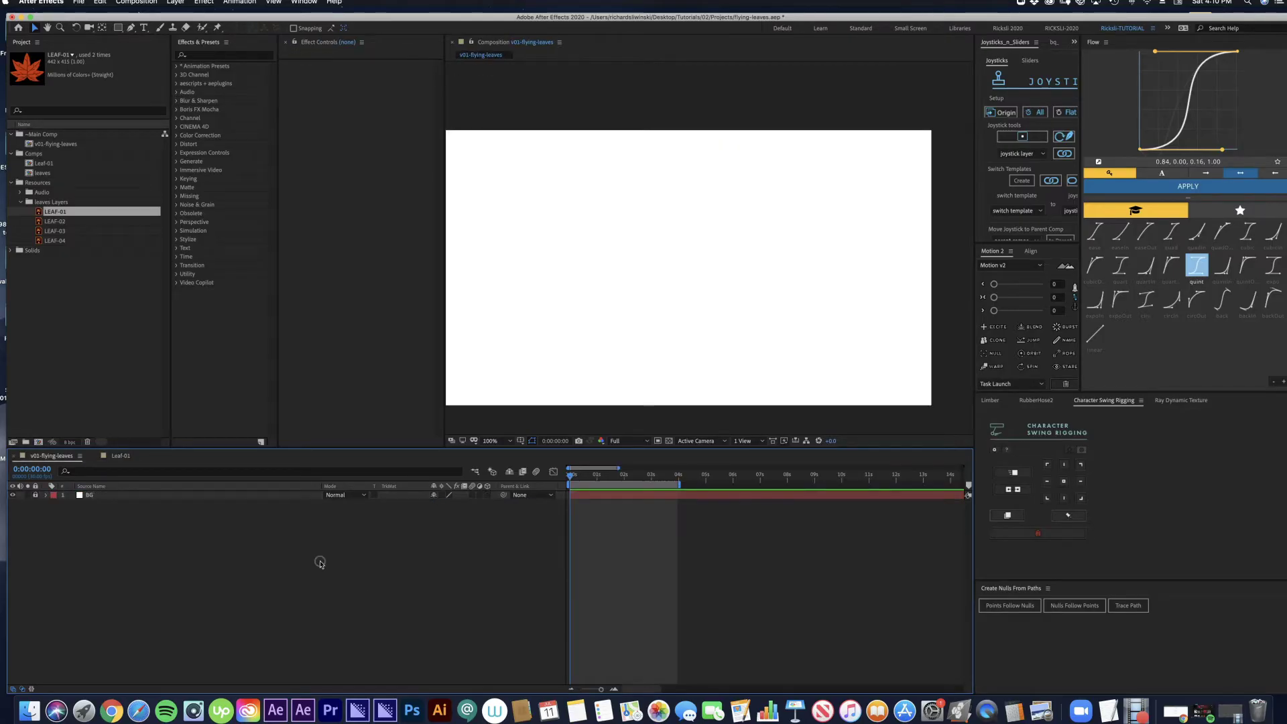
left_click_drag(44, 162, 279, 494)
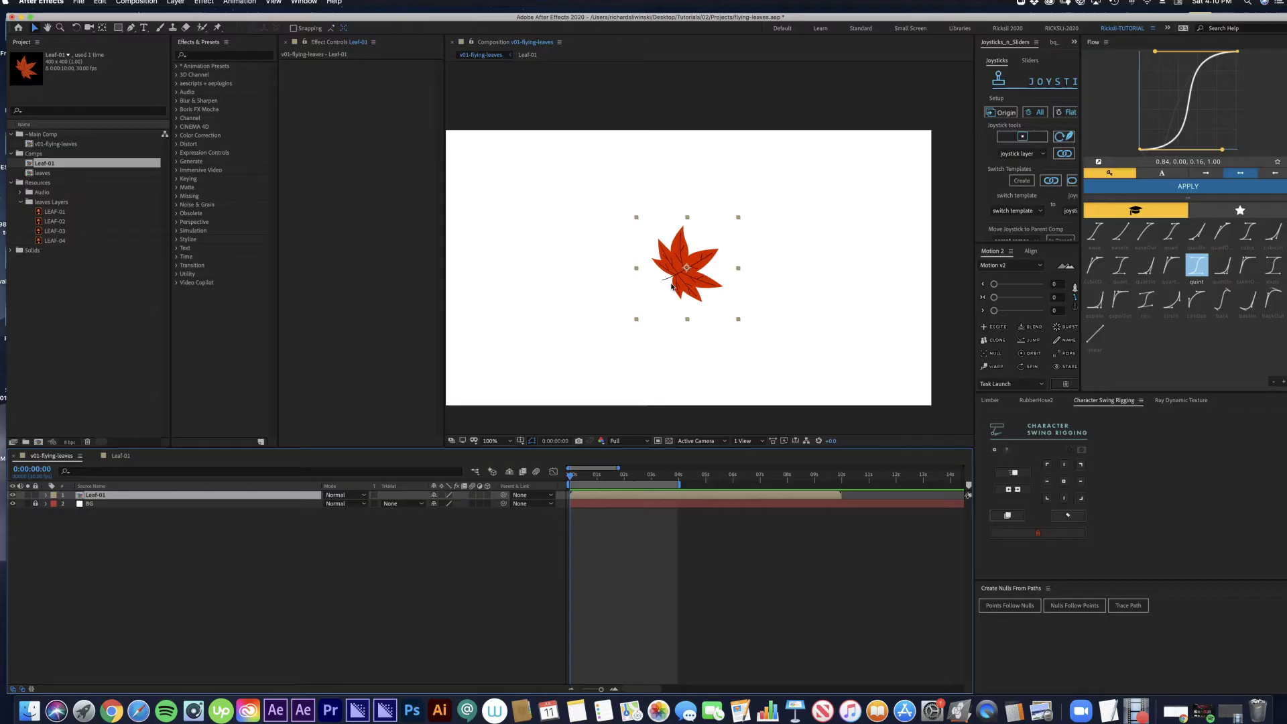
key("comma")
left_click_drag(699, 266, 546, 251)
Step: Keyframe the leaf's position at 0s on the left and at 2s on the right
key("p")
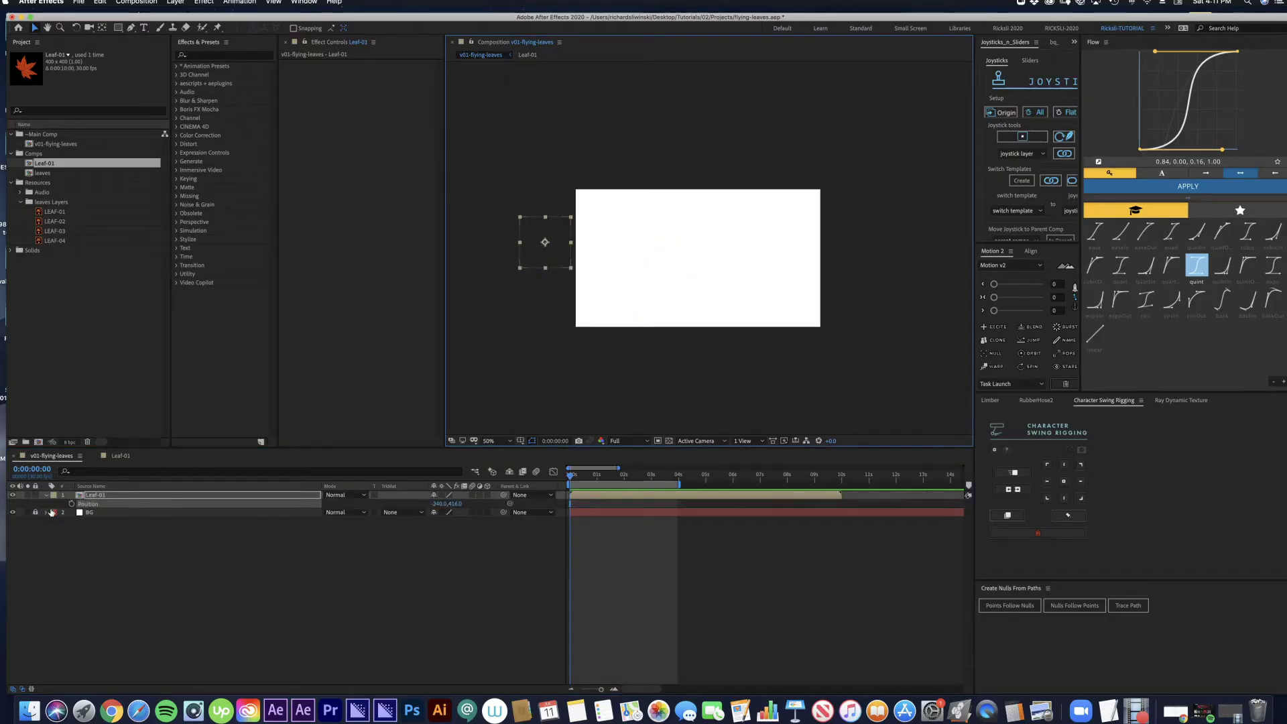
left_click(72, 504)
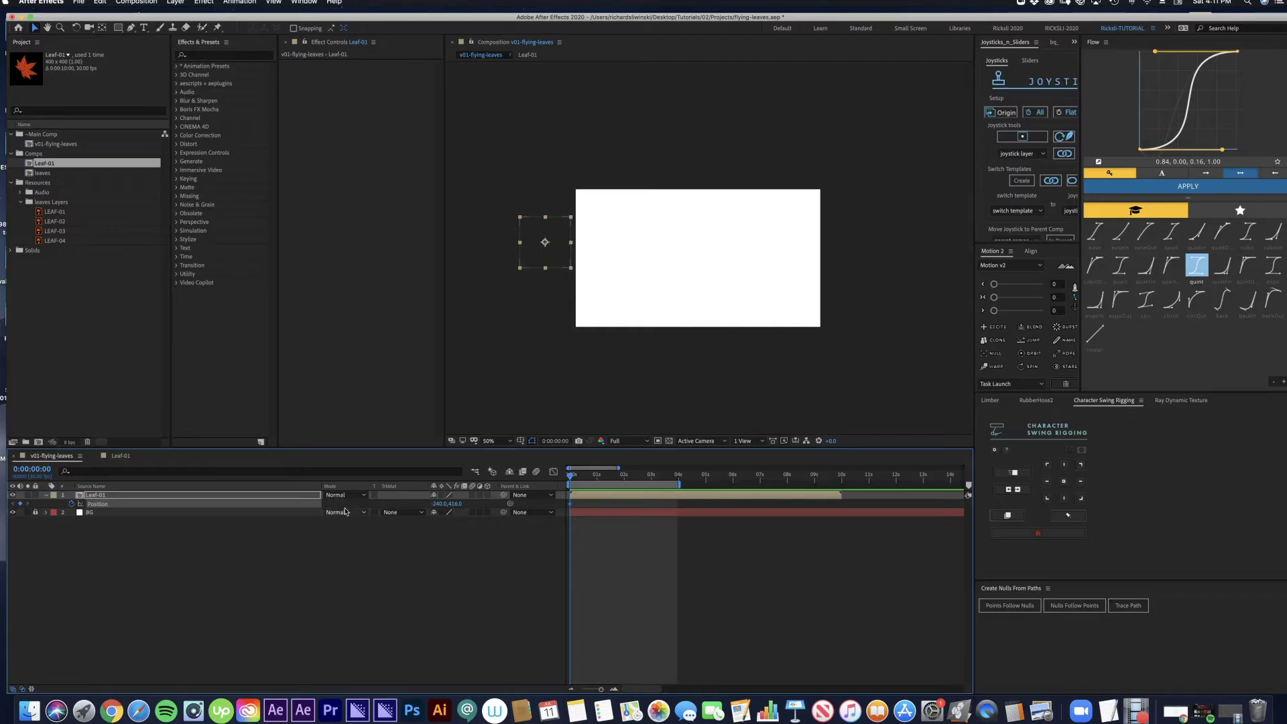
key("space")
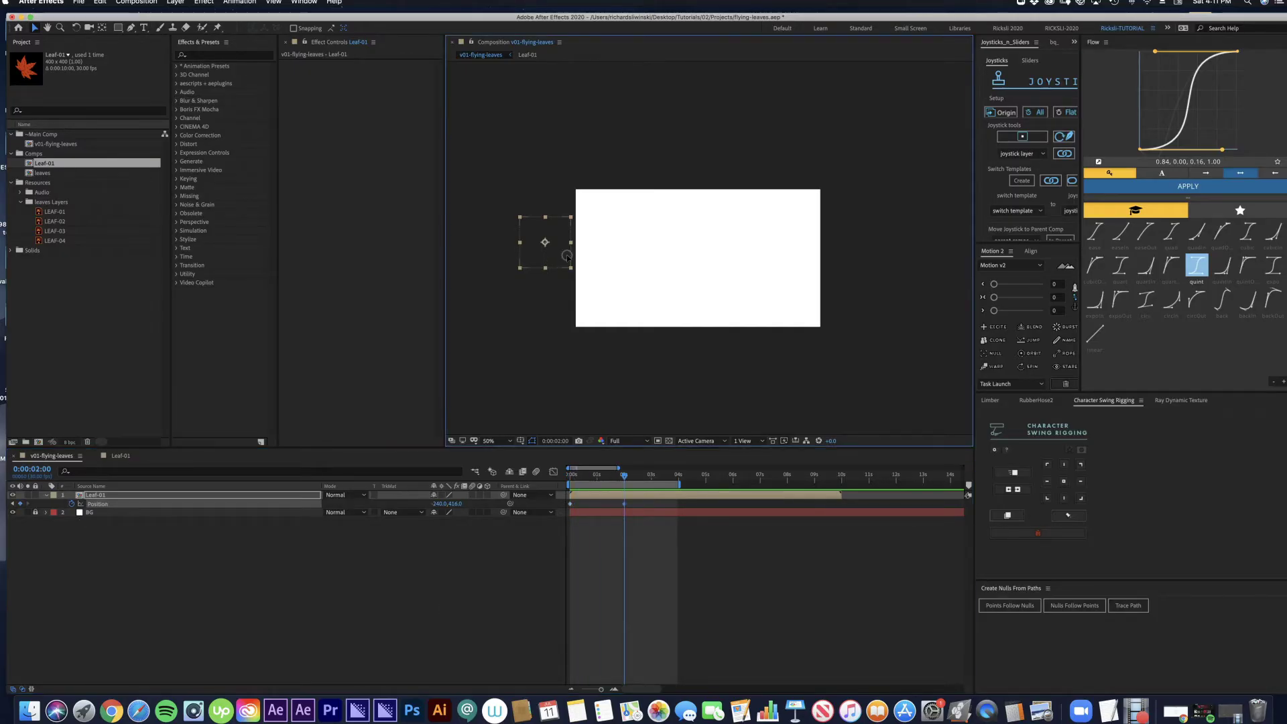
left_click_drag(568, 262, 848, 294)
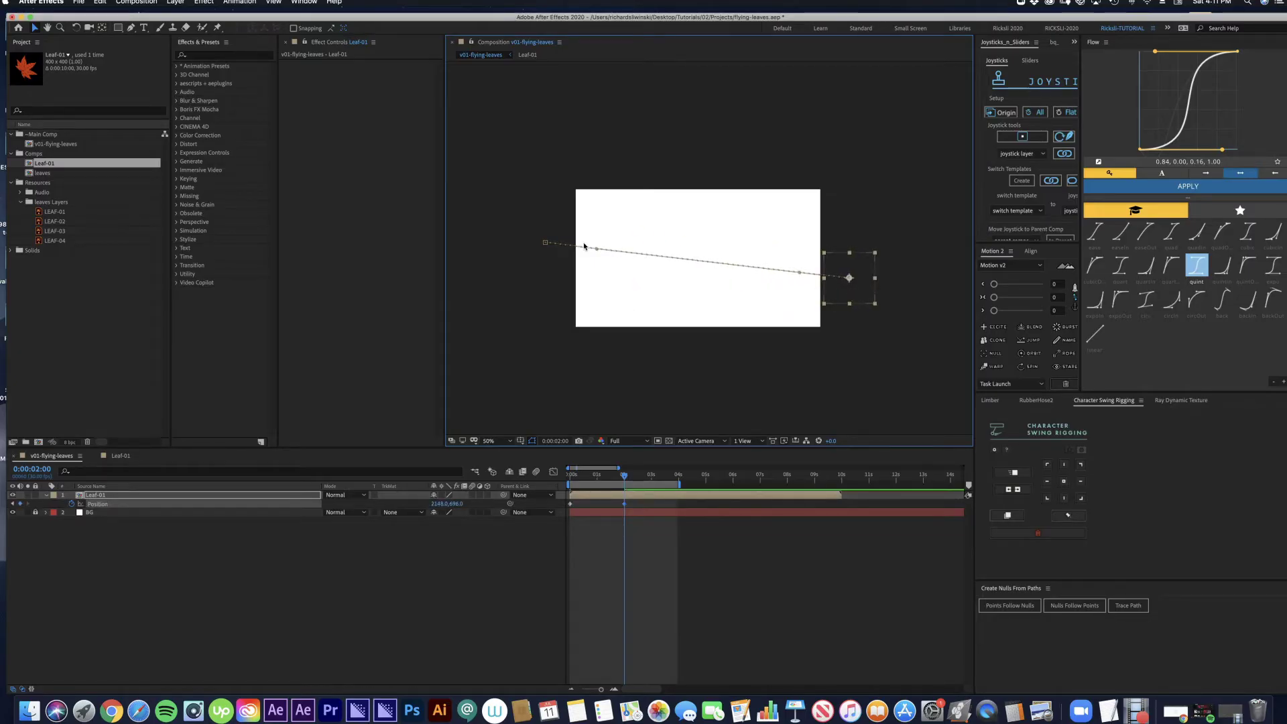
Step: Bend the motion path into an S-curve with its tangents and preview the travel
left_click_drag(596, 249, 613, 178)
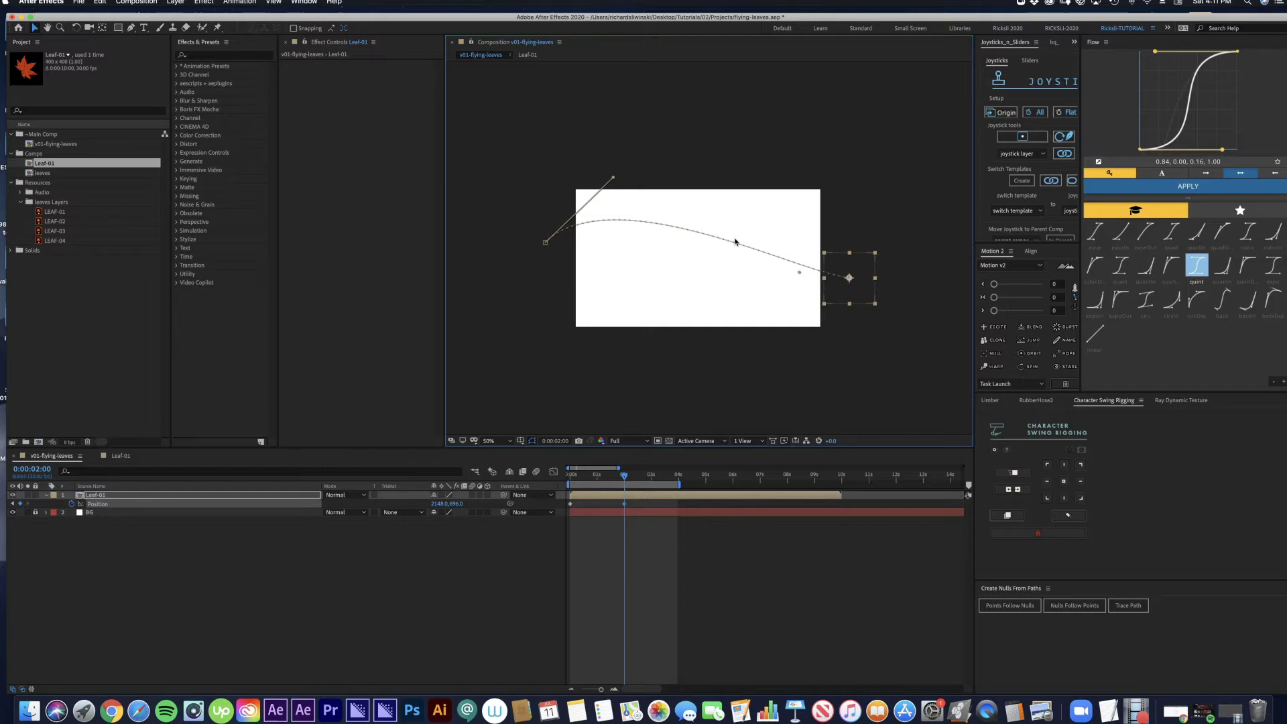
left_click_drag(800, 272, 756, 327)
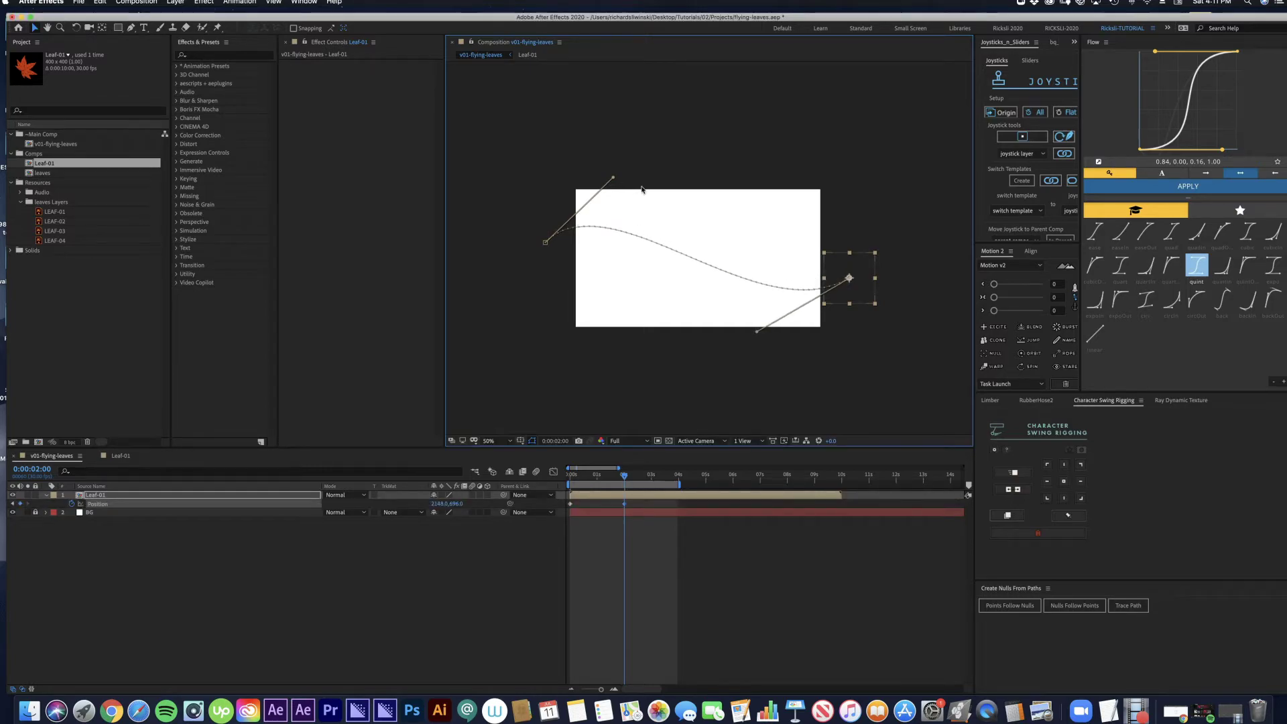
left_click_drag(616, 176, 623, 158)
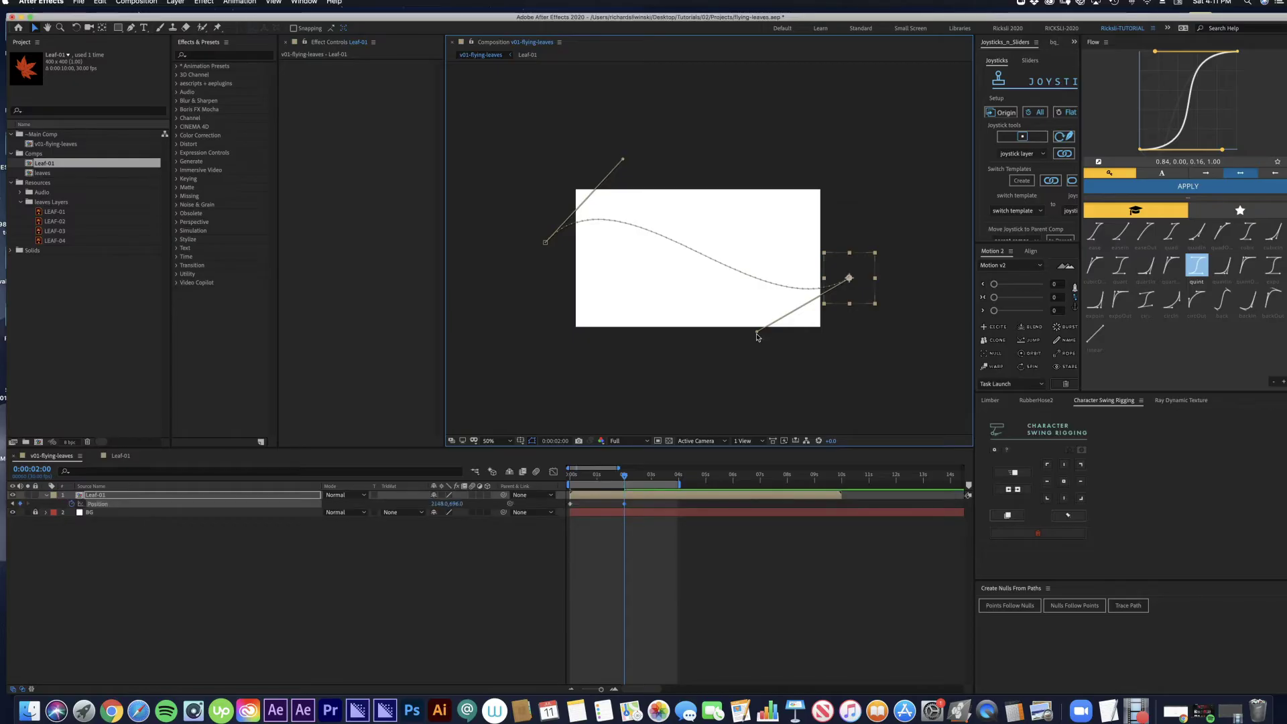
left_click_drag(756, 330, 744, 363)
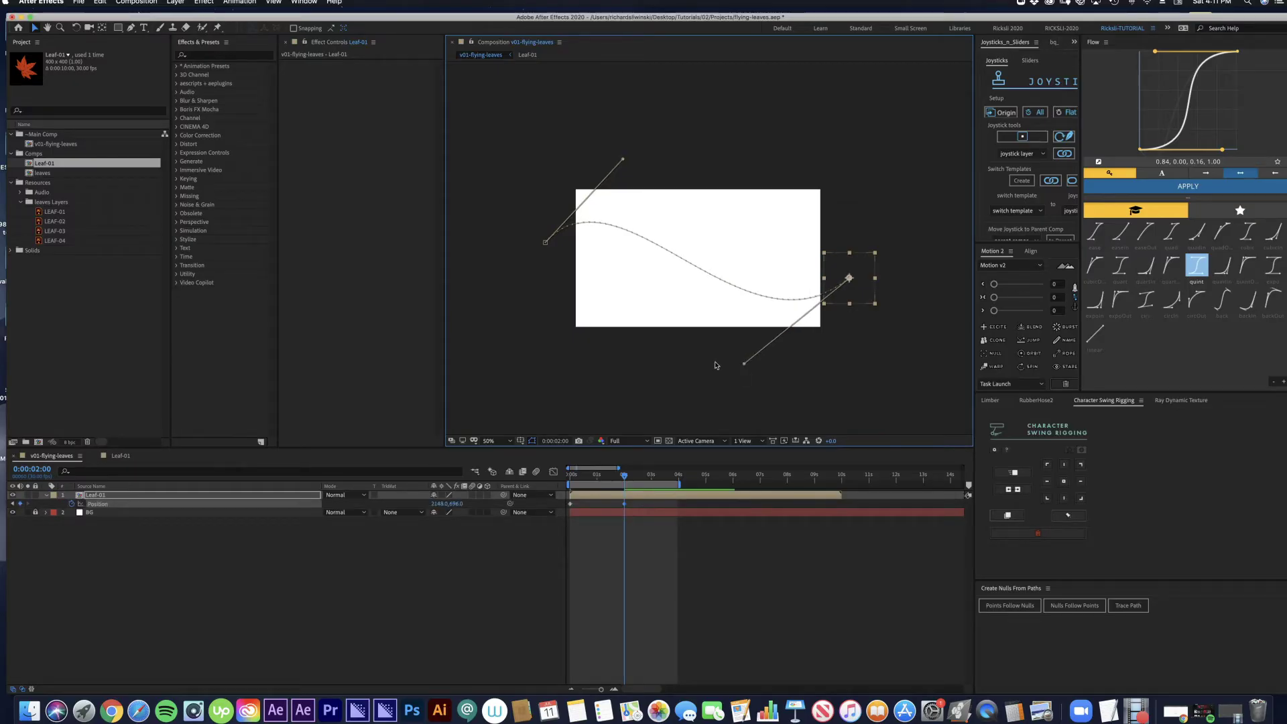
left_click_drag(618, 478, 582, 484)
key("space")
key("Home")
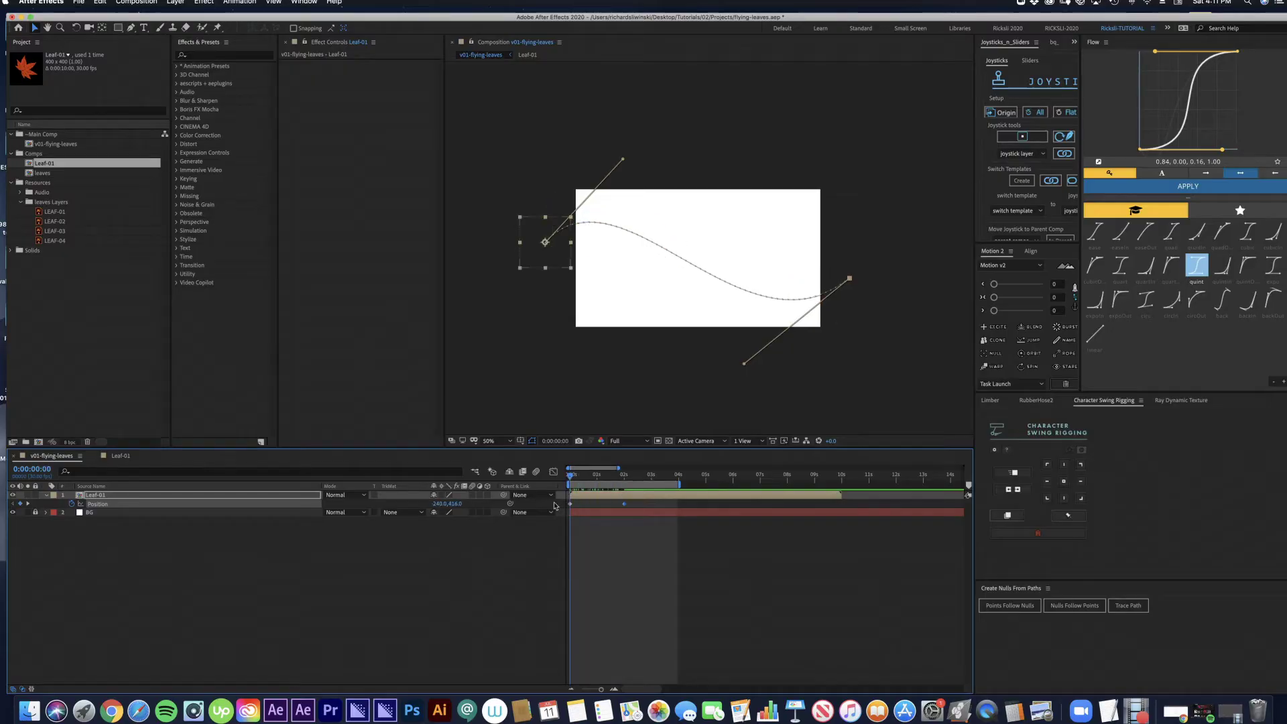
Step: Apply the CC Cylinder effect to Leaf-01, found by searching 'cc cy'
left_click(537, 543)
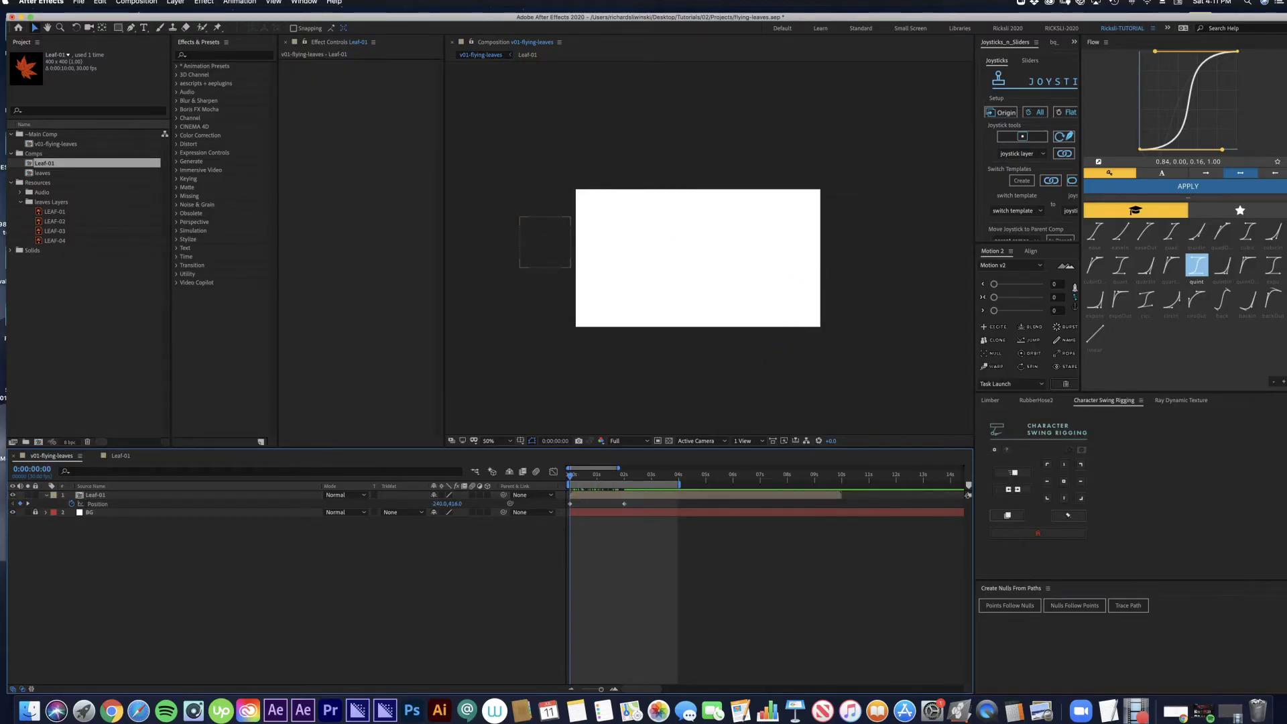
left_click(589, 496)
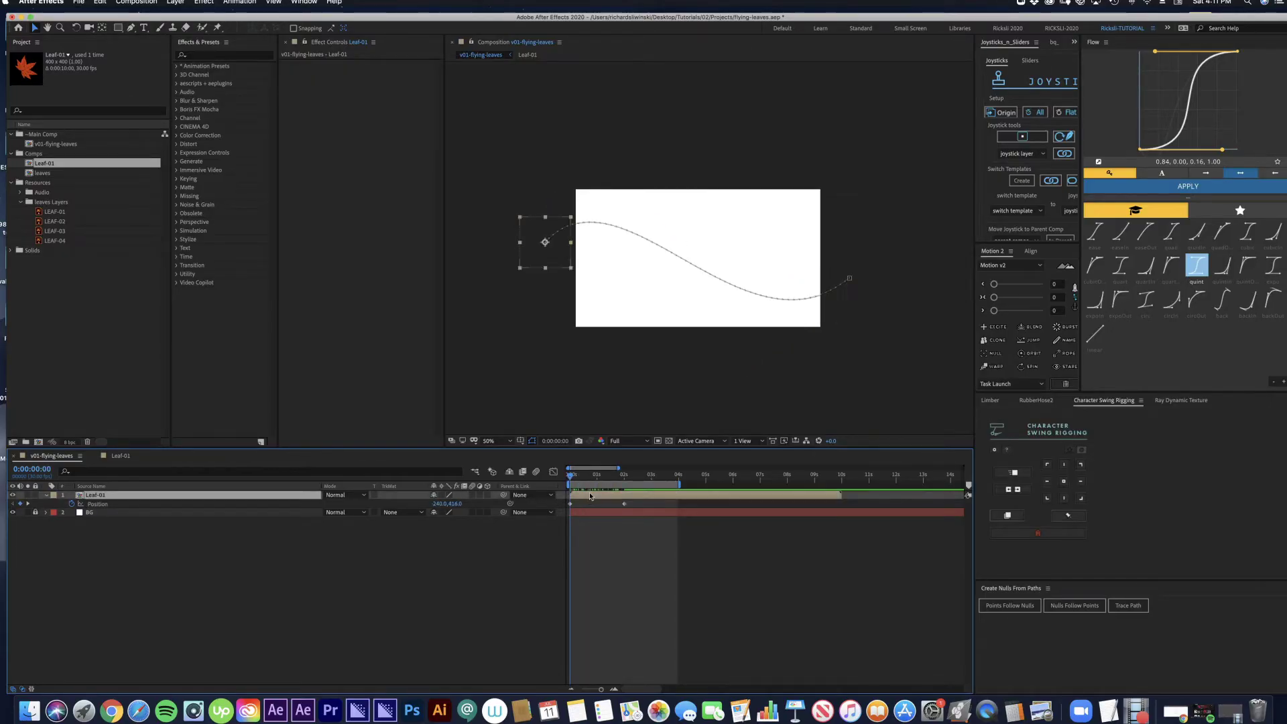
left_click(204, 56)
type("cc cy")
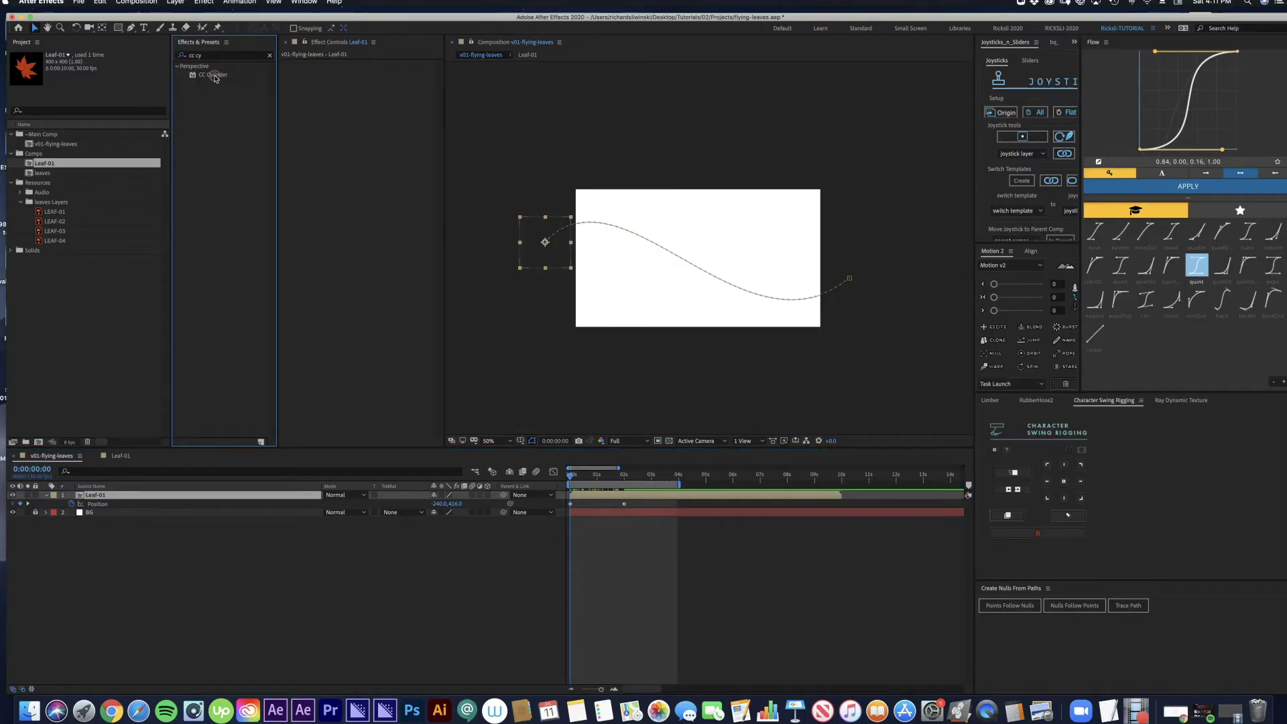
double_click(215, 75)
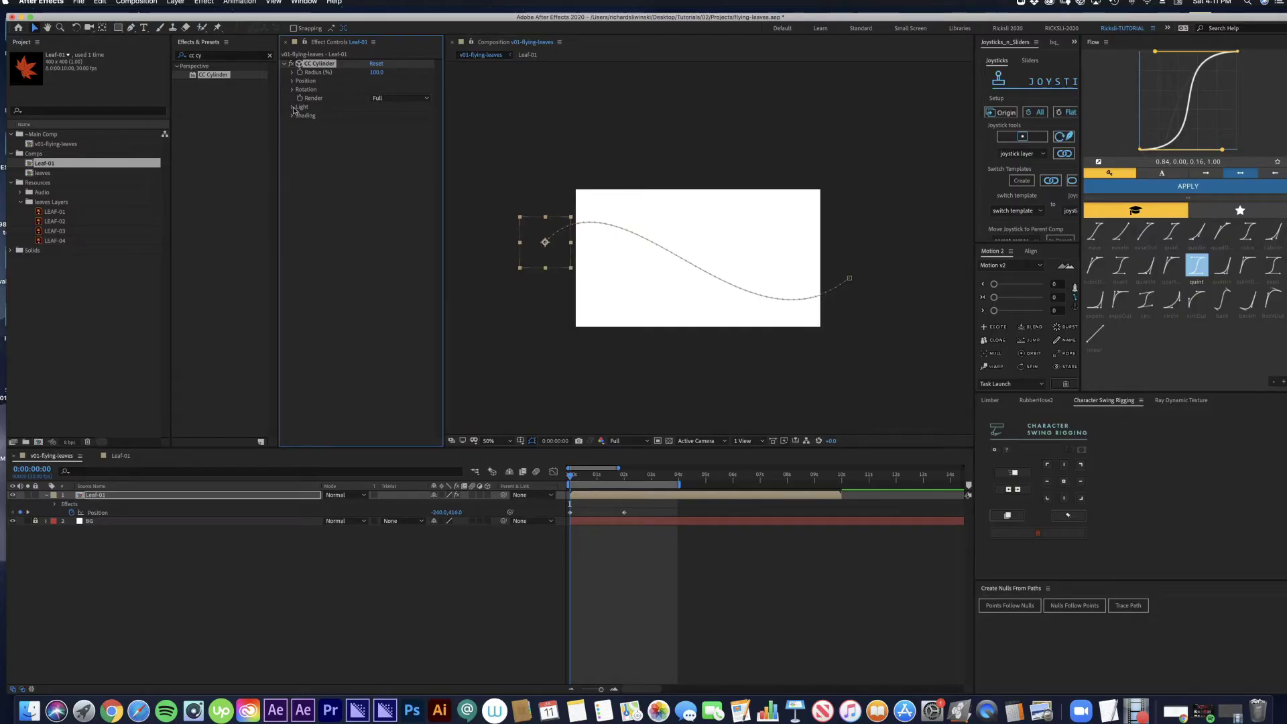
Step: Set cylinder radius 140 and light direction -180°, and keyframe Rotation X
left_click(379, 74)
type("140")
left_click(347, 204)
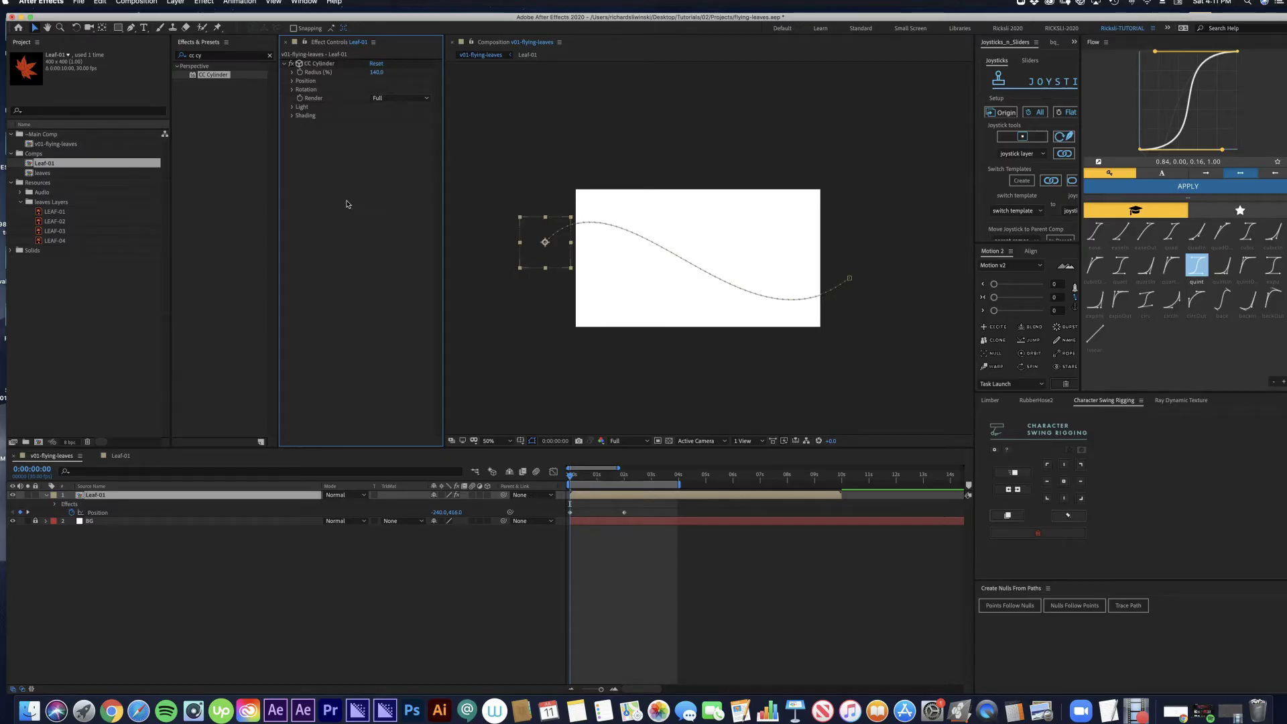
left_click(292, 107)
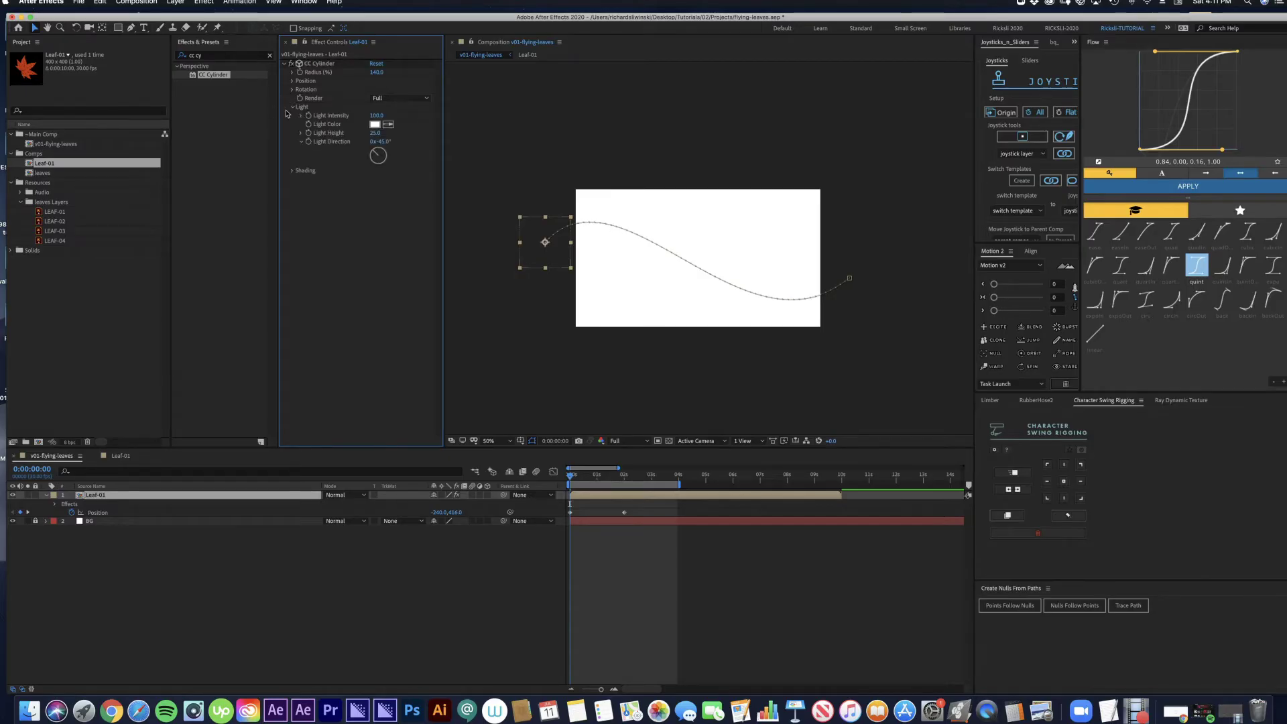
left_click(378, 166)
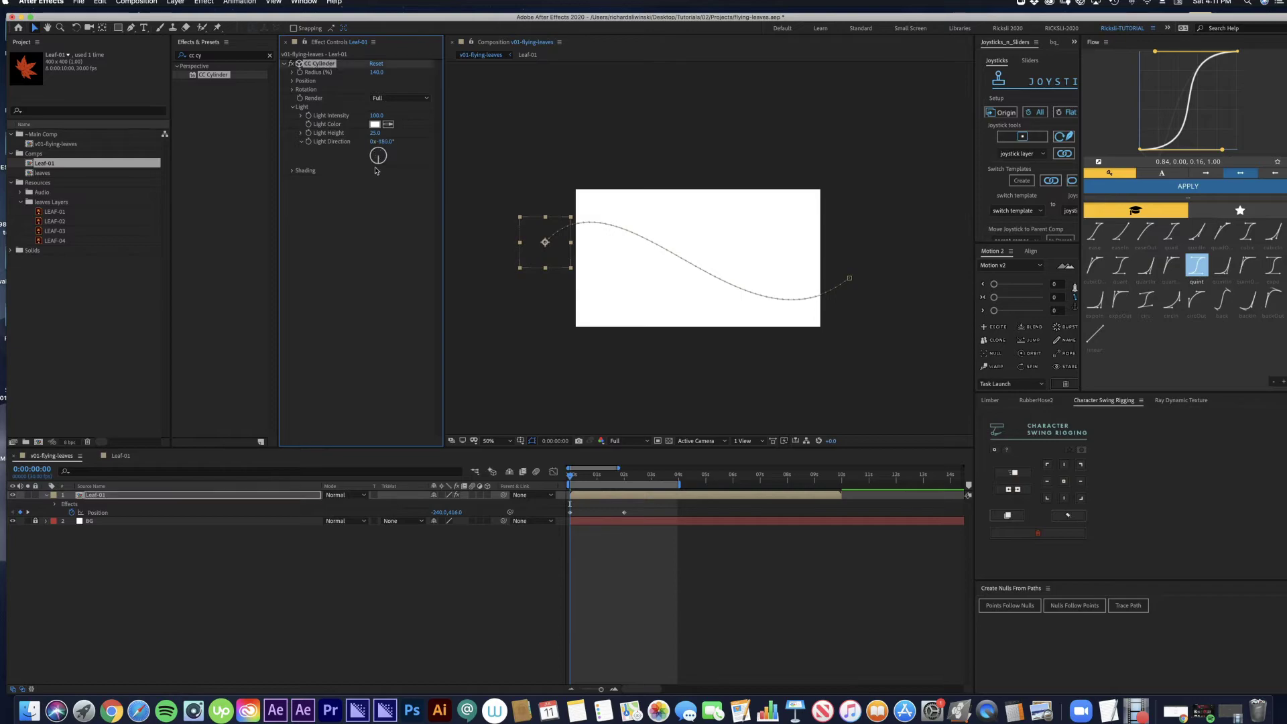
left_click(292, 107)
left_click(292, 90)
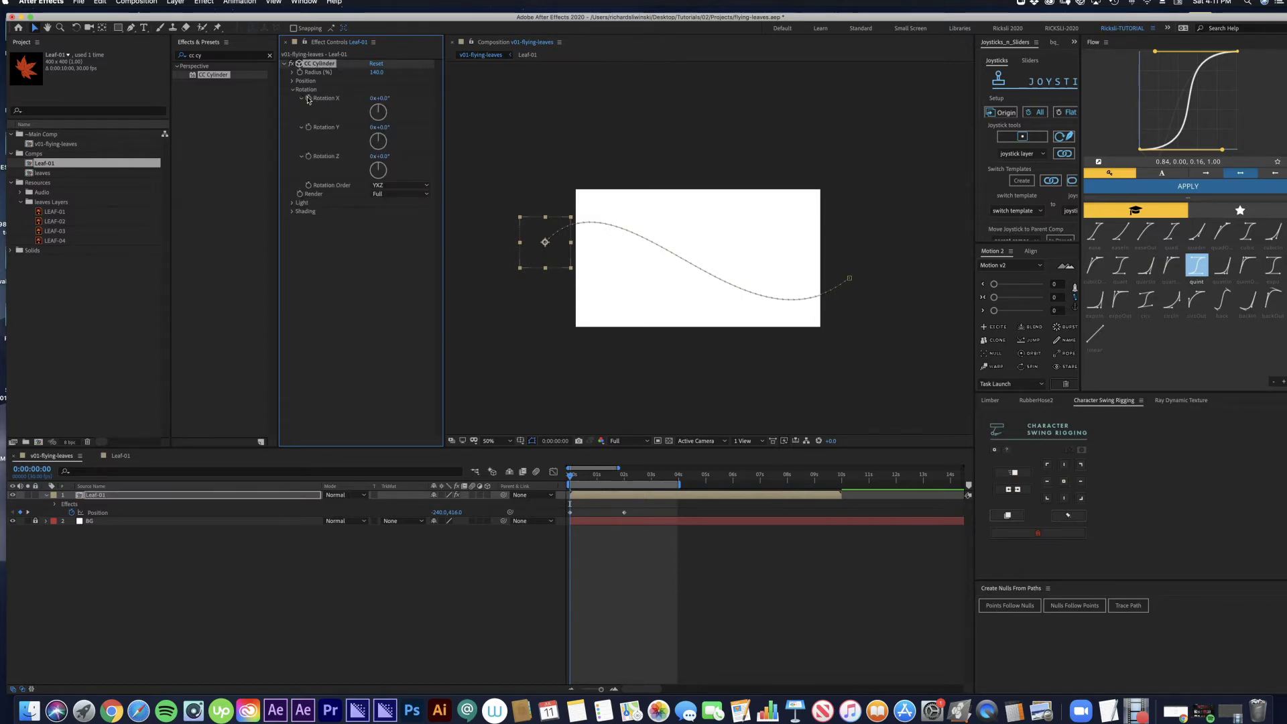
left_click(308, 98)
Step: Reveal Leaf-01's keyframes and inspect the leaf around the 1-second mark
left_click(620, 501)
key("u")
key("=")
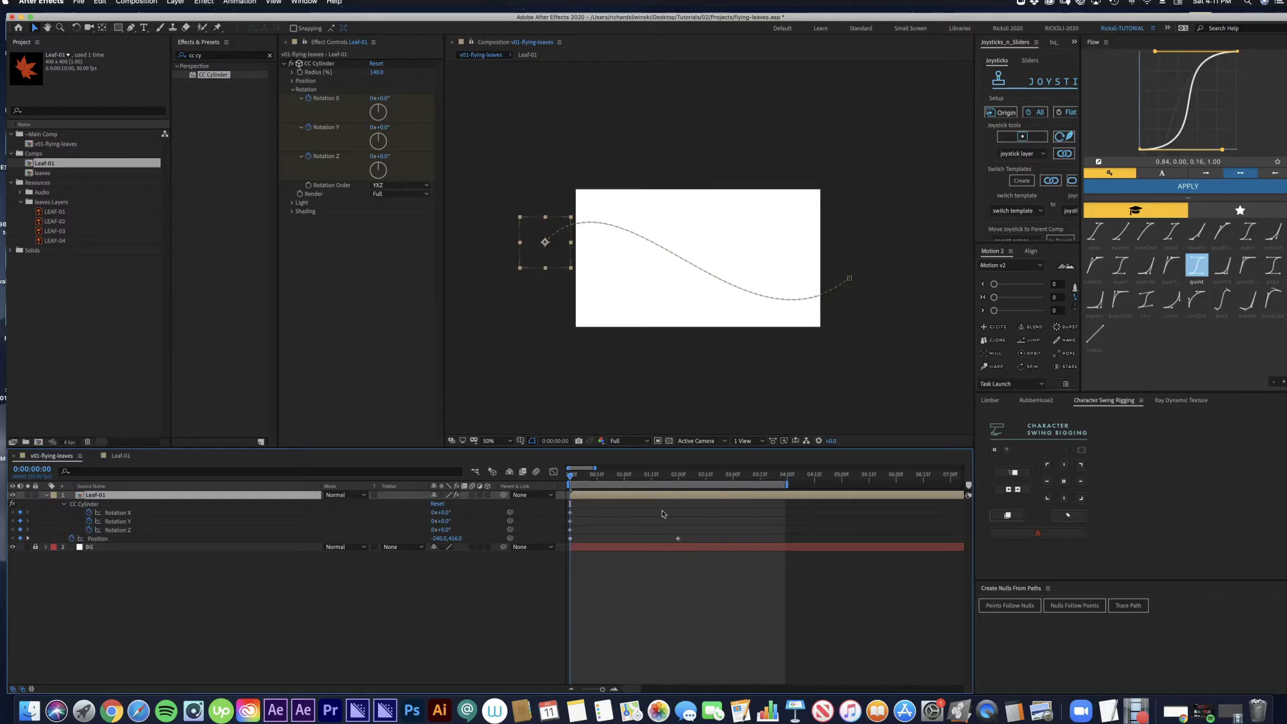
left_click_drag(579, 473, 599, 478)
key("period")
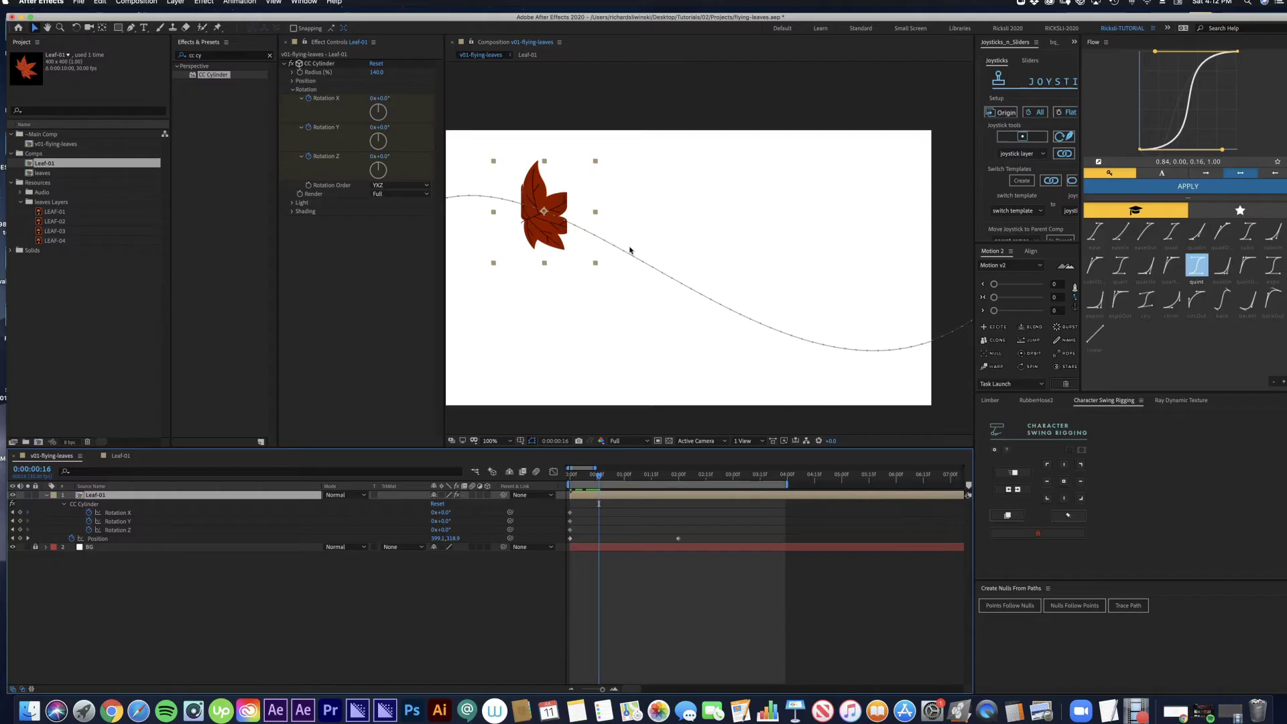
left_click_drag(539, 219, 598, 251)
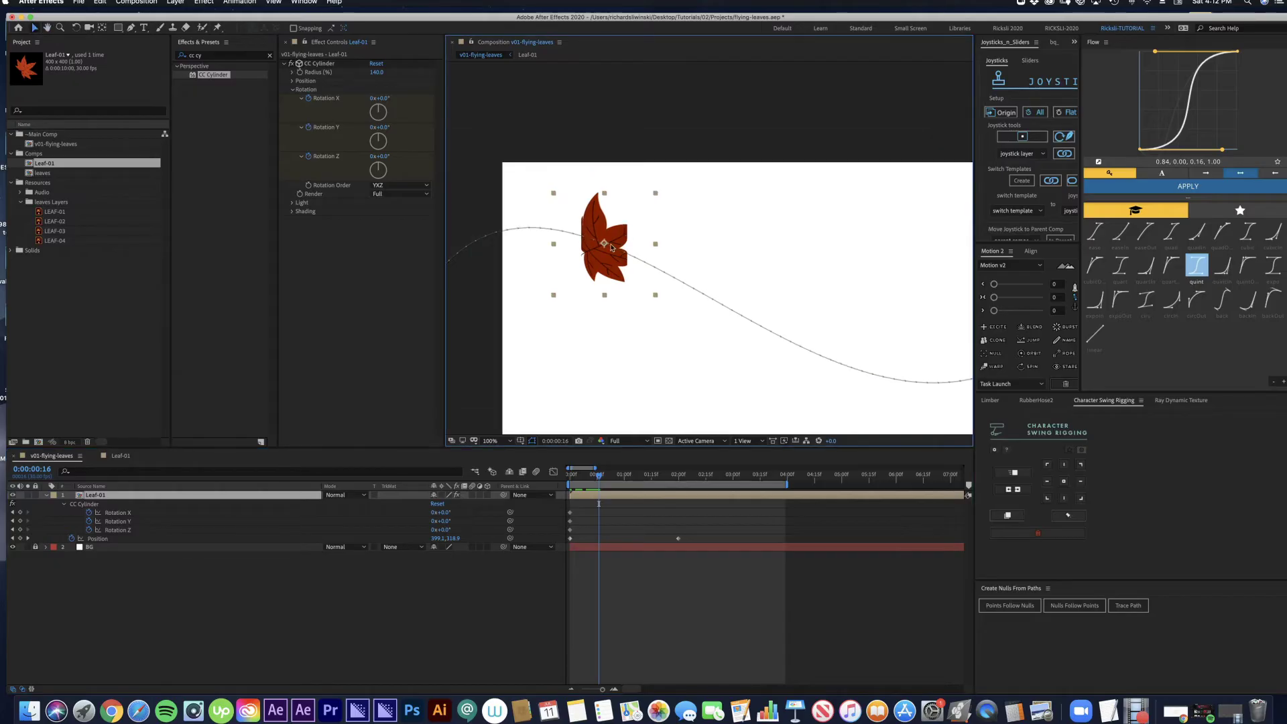
left_click(638, 478)
left_click_drag(634, 480, 625, 477)
key("comma")
left_click_drag(697, 336, 643, 302)
Step: Near 1 second, rotate the leaf on Y and tilt it on X, adding keyframes
left_click_drag(605, 481, 625, 486)
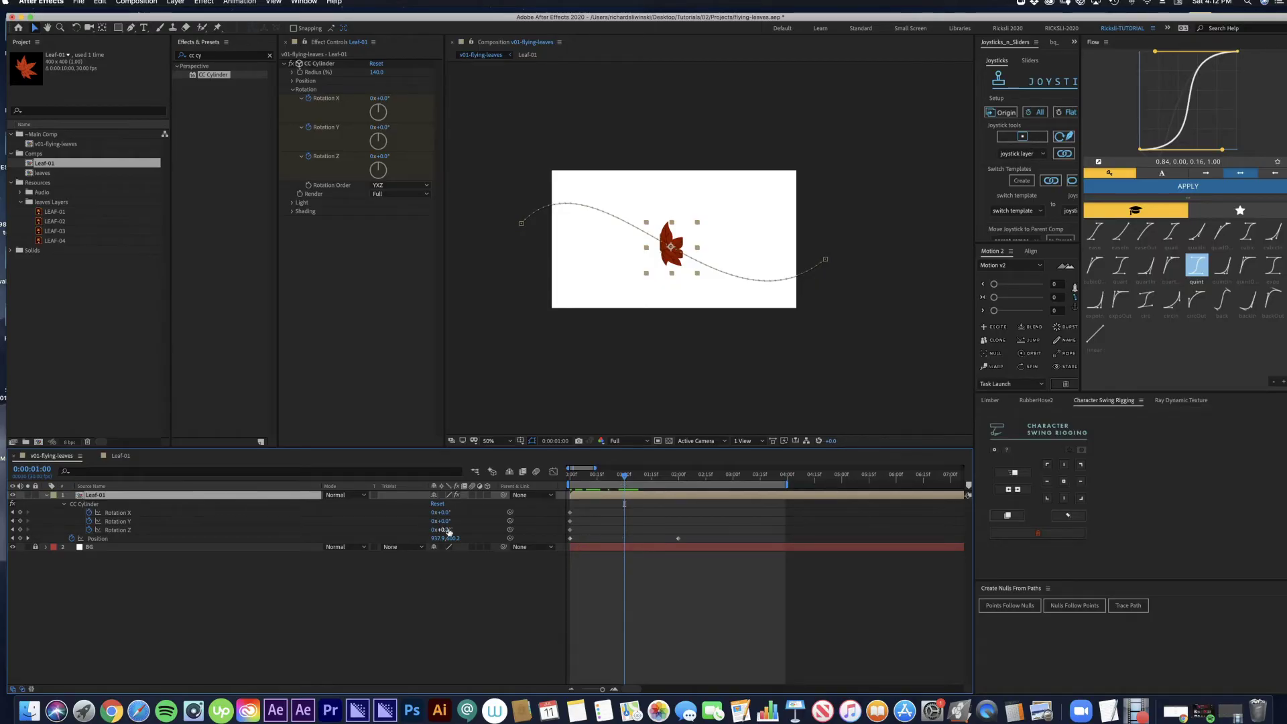
left_click_drag(442, 521, 582, 536)
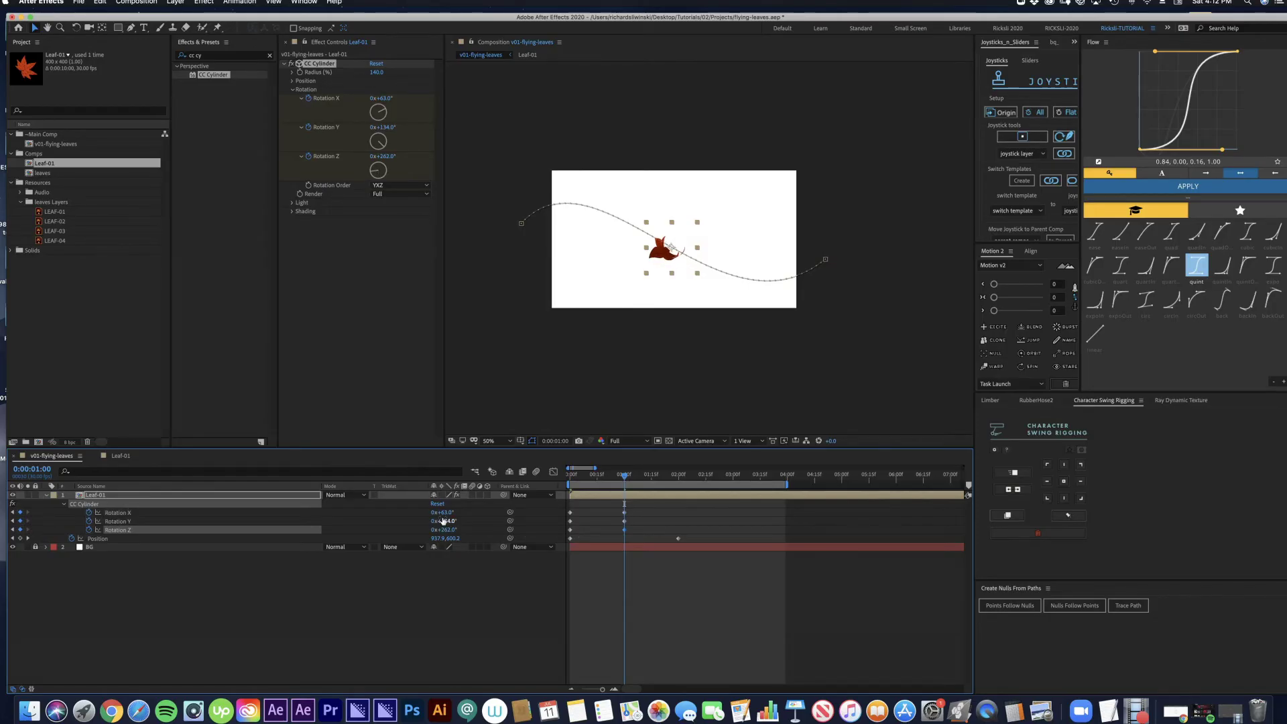
left_click_drag(450, 522, 407, 512)
Step: At 1 second 20 frames, rotate X to 80° and shift those keyframes later
left_click_drag(628, 477, 679, 478)
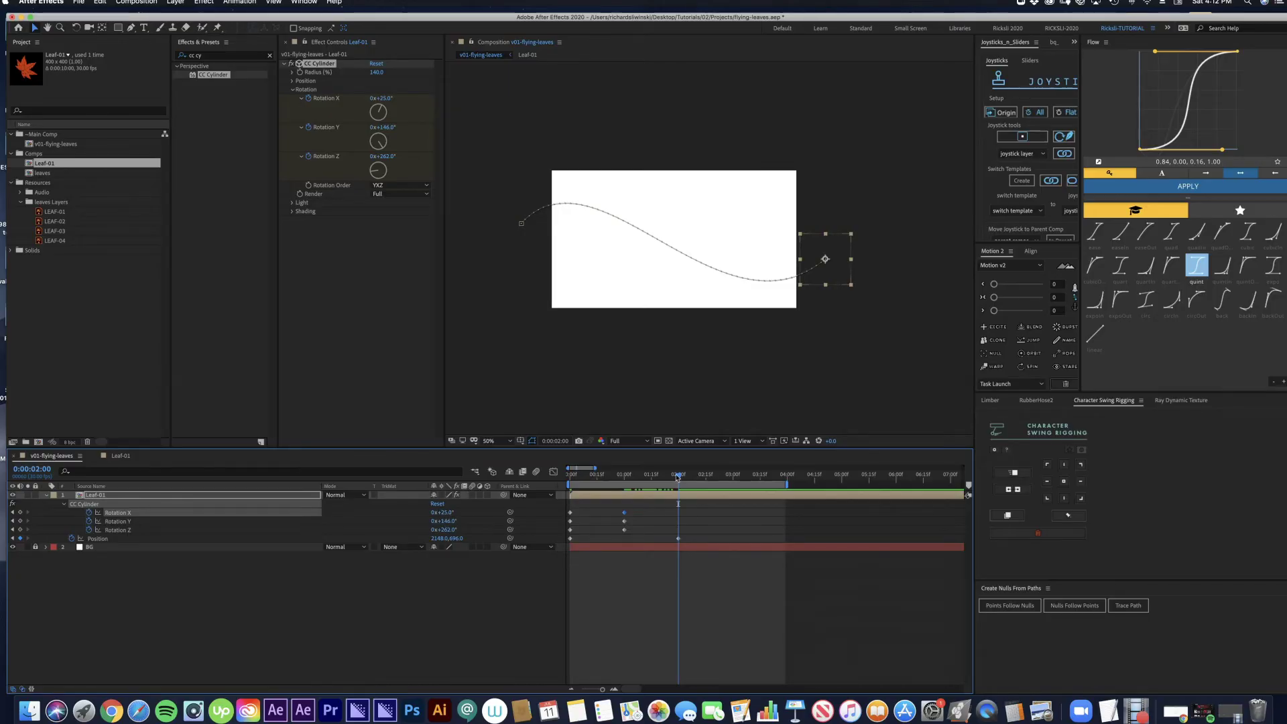
left_click_drag(679, 488, 658, 488)
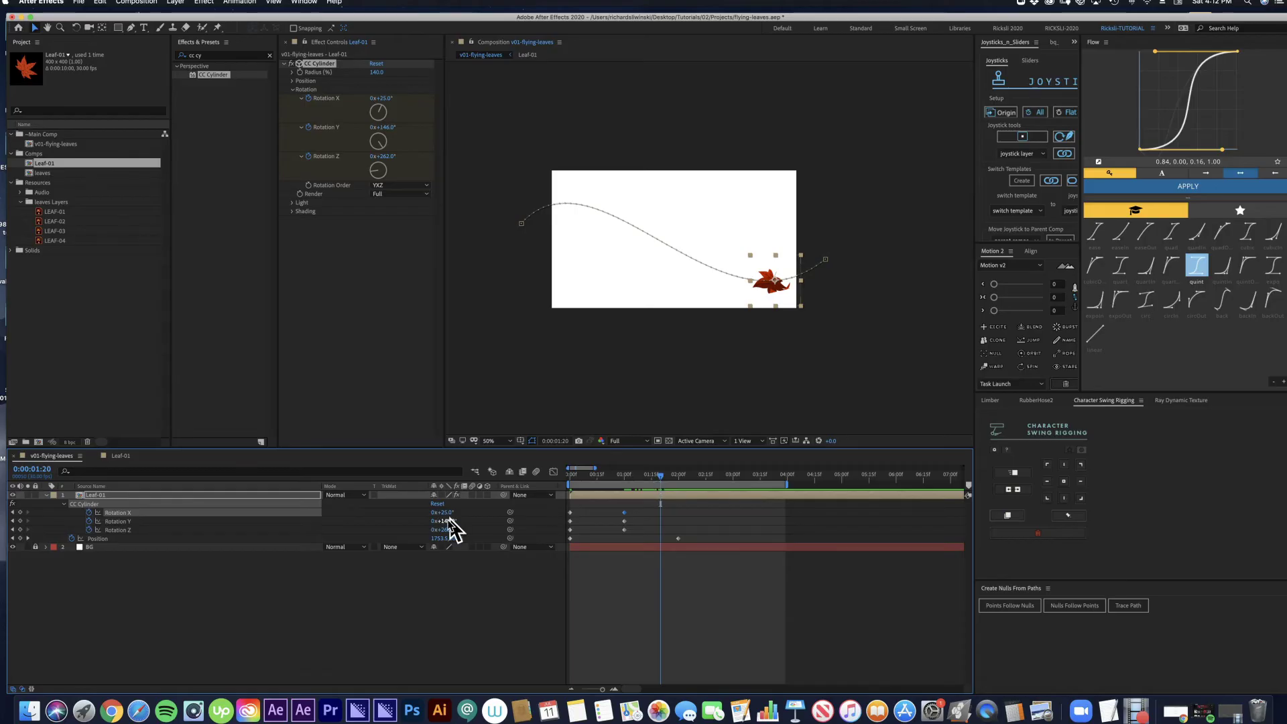
left_click_drag(442, 511, 589, 541)
left_click_drag(655, 505, 678, 533)
Step: Preview the animation and delete the two-second rotation keyframes
key("Home")
left_click(595, 511)
key("space")
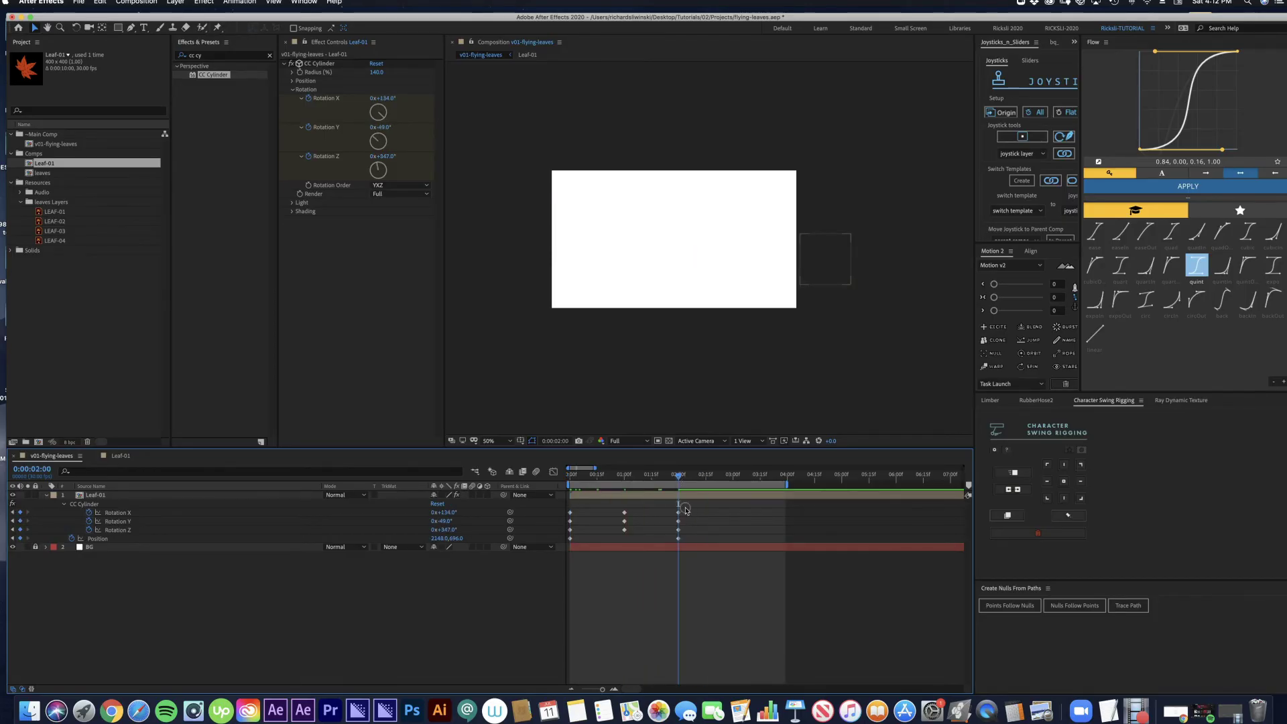
left_click_drag(685, 511, 662, 535)
key("Delete")
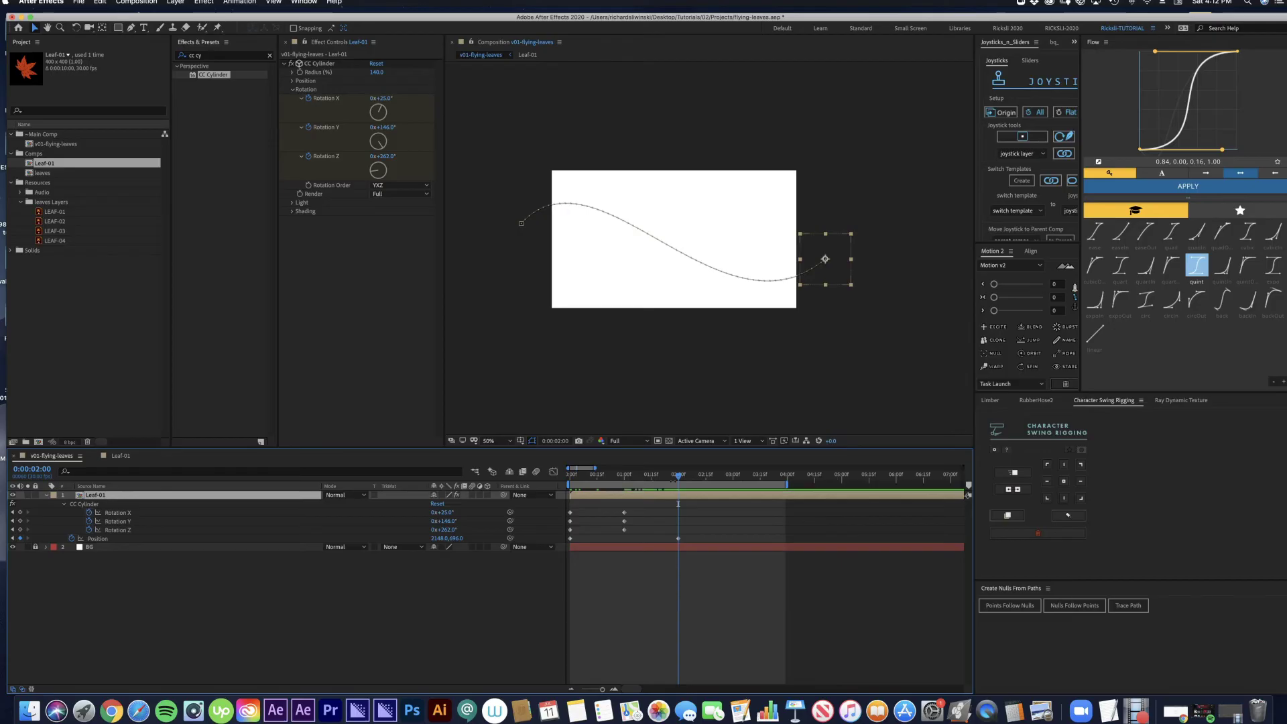
Step: At about 1 second 14 frames, keyframe Rotation Z 239° and Y 191°, then select them
left_click_drag(676, 477, 644, 500)
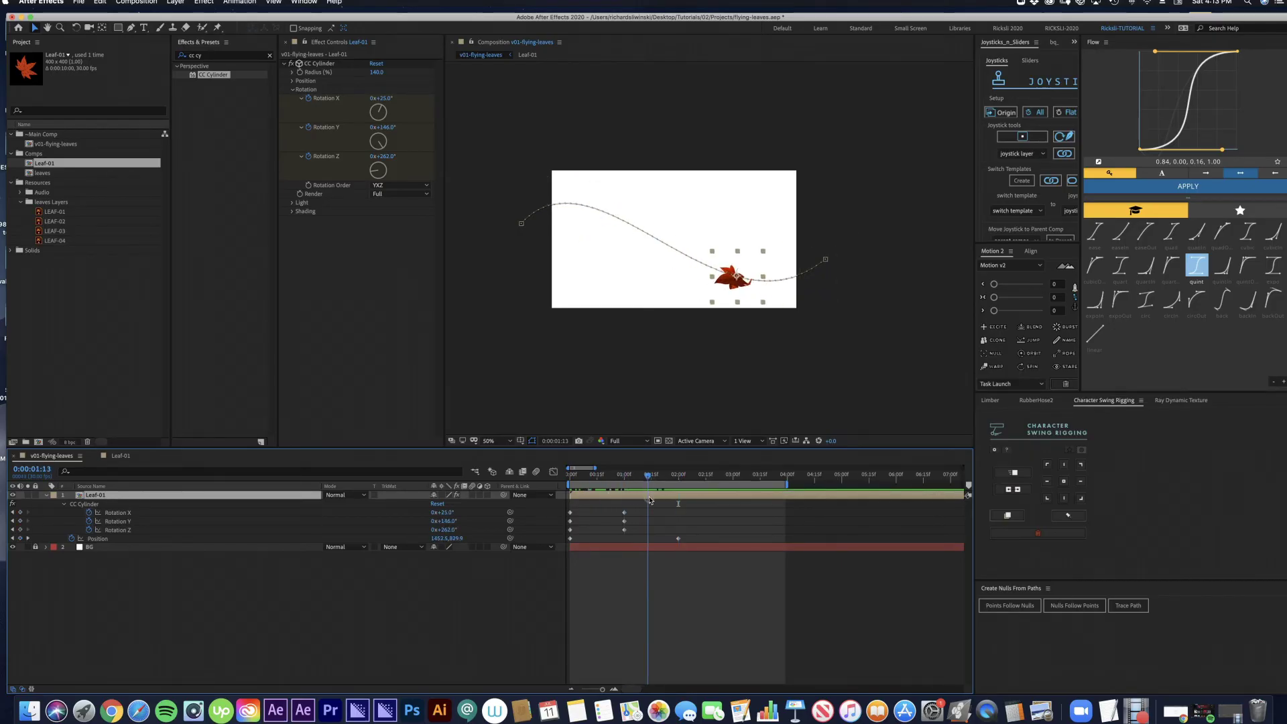
left_click_drag(452, 532, 433, 529)
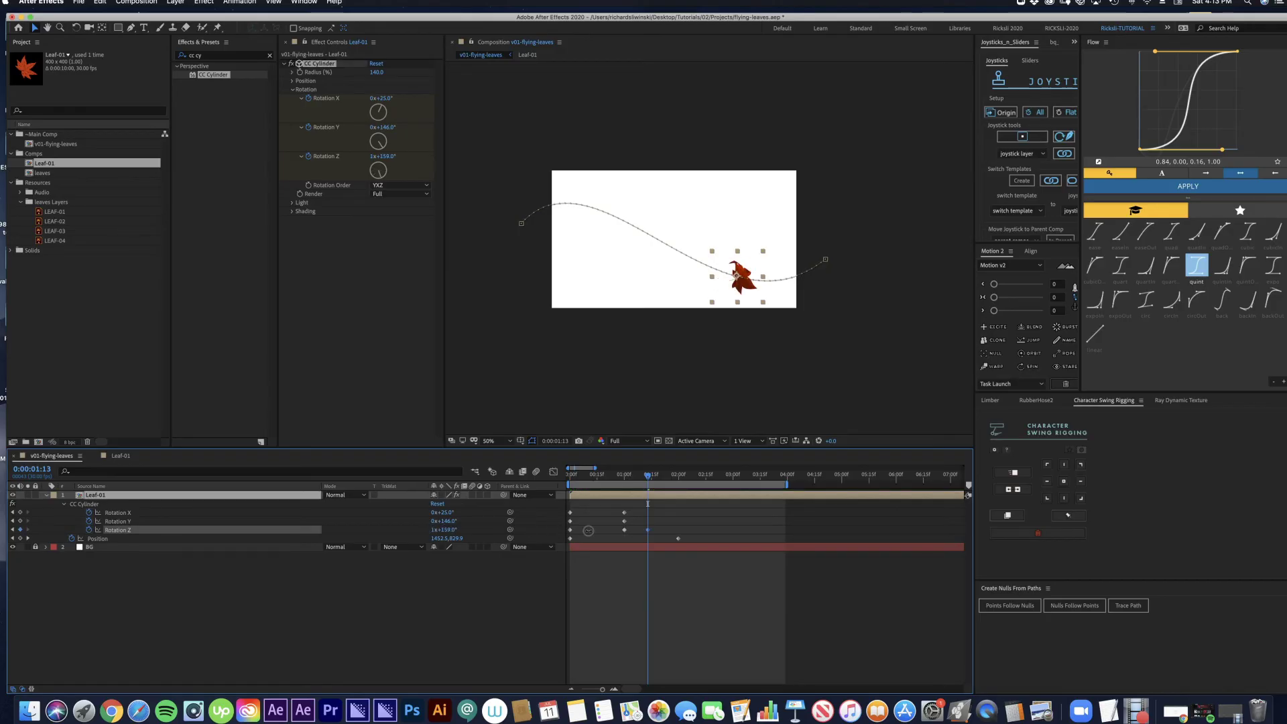
left_click_drag(445, 521, 471, 522)
left_click(461, 512)
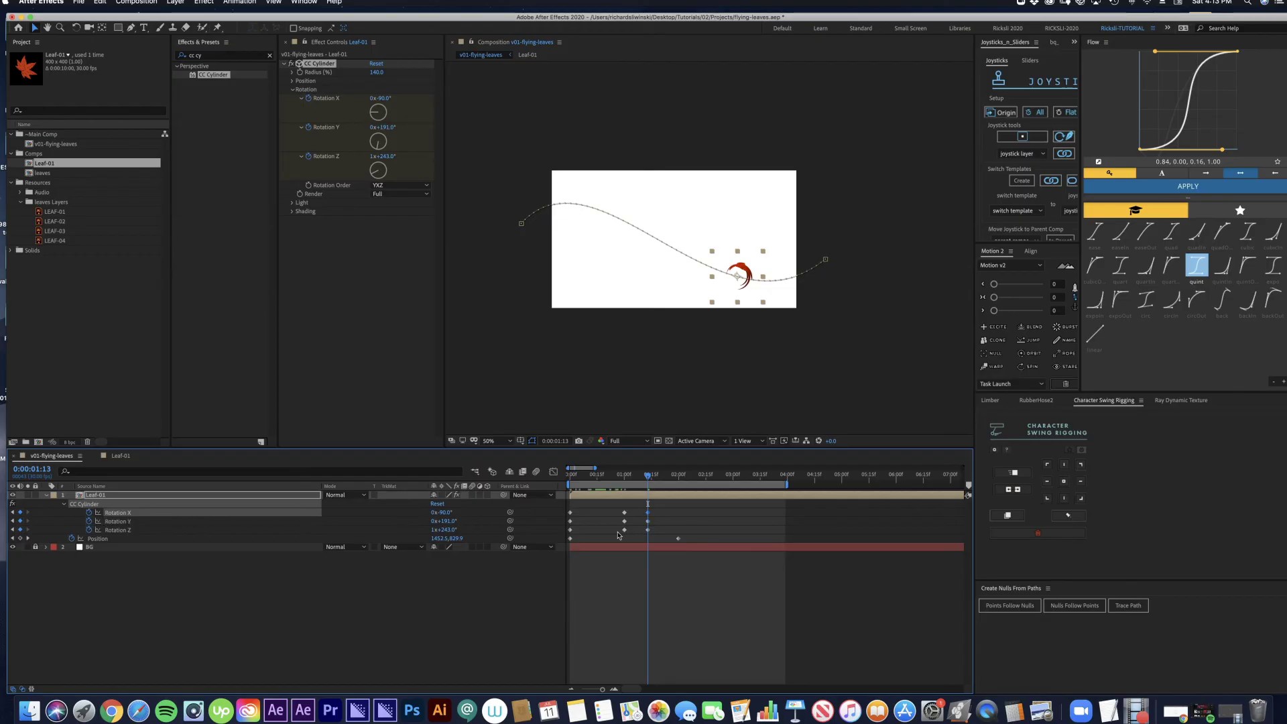
left_click_drag(660, 507, 646, 533)
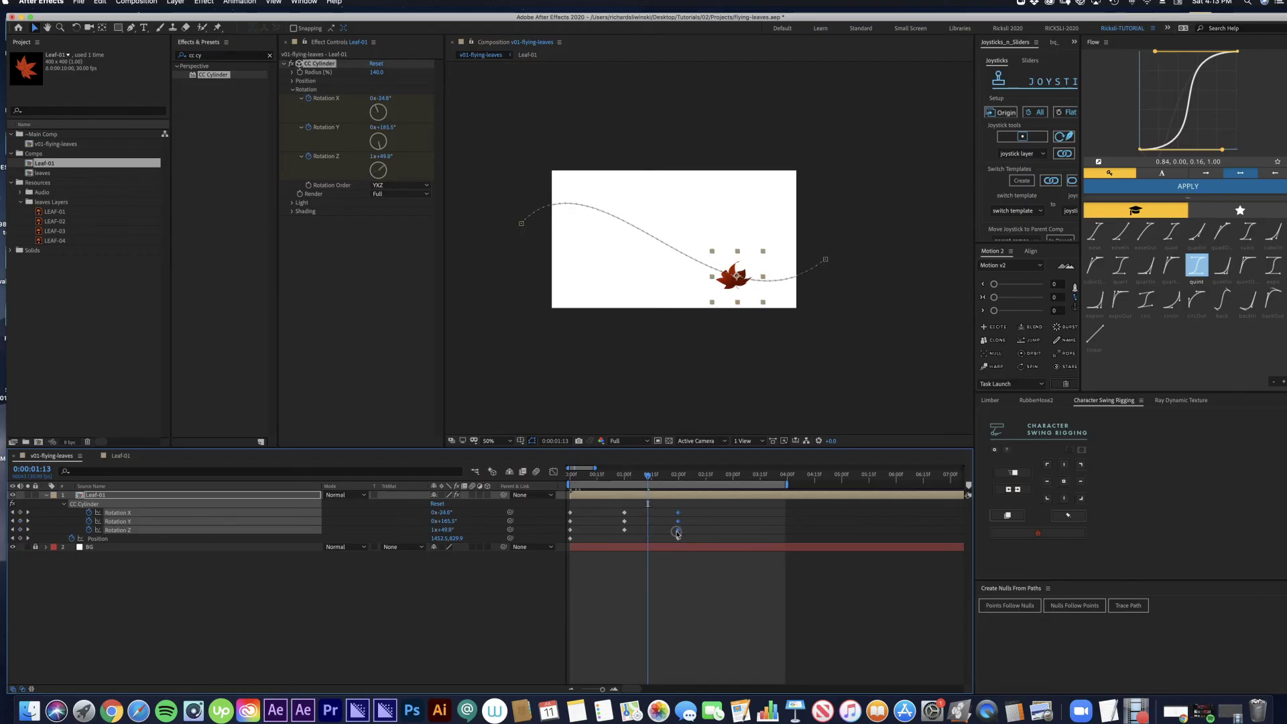
key("Home")
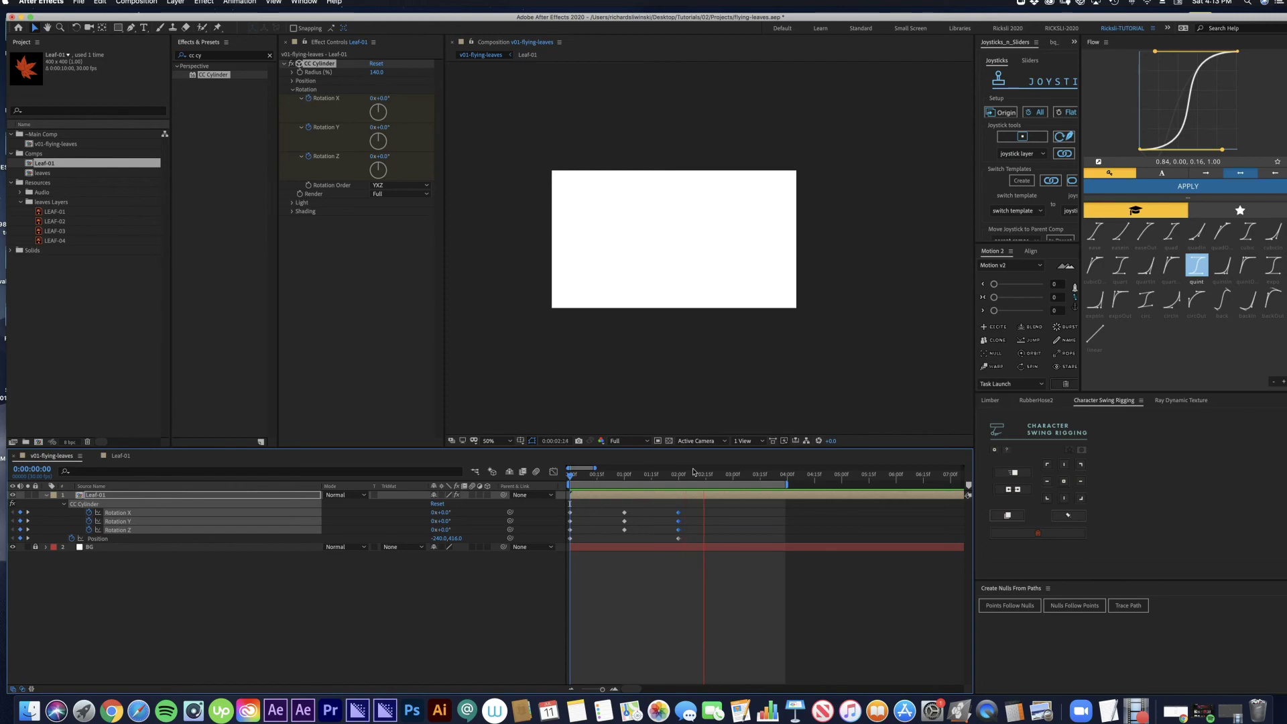
Step: Apply Posterize Time at 12 fps to the adjustment layer above the leaves
left_click(678, 474)
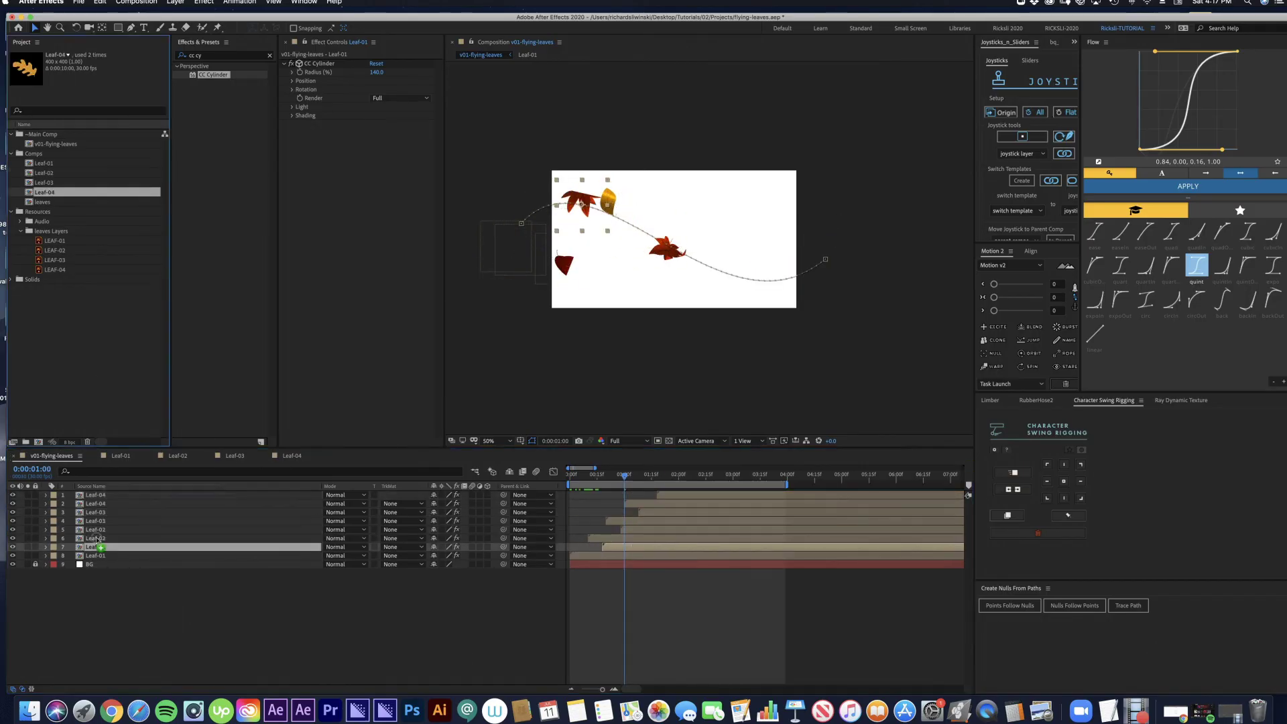
left_click(481, 608)
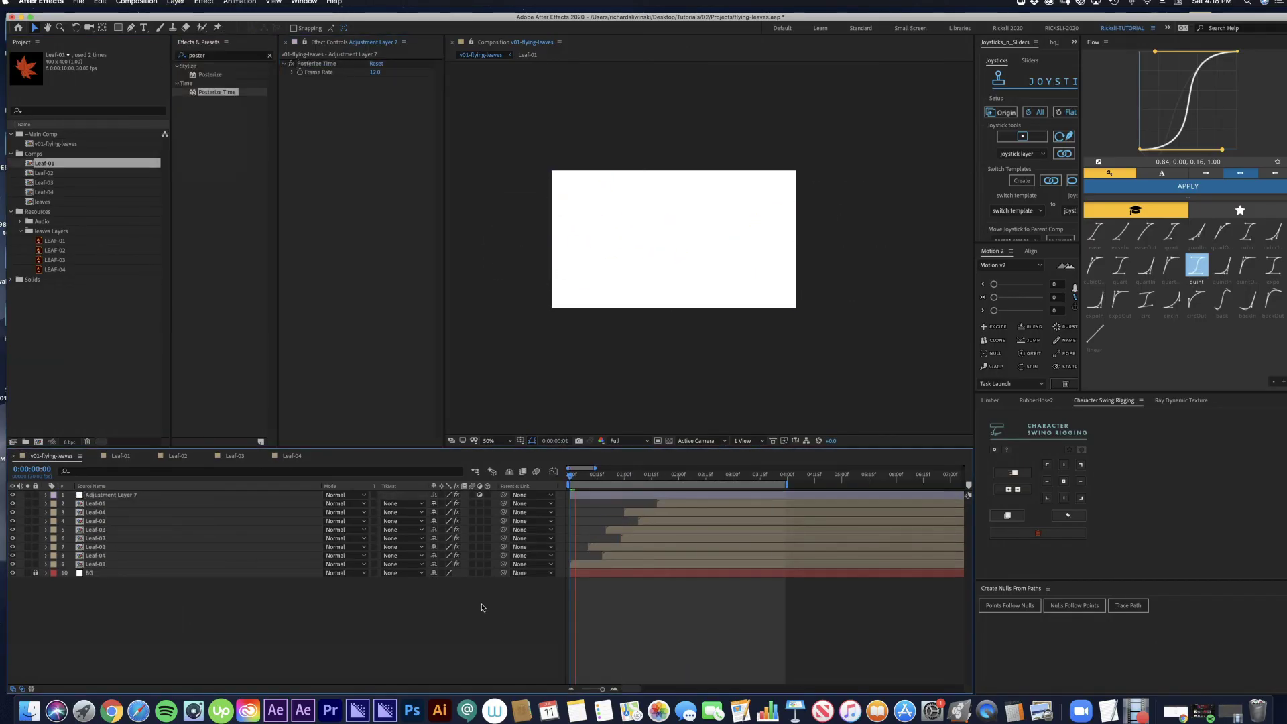